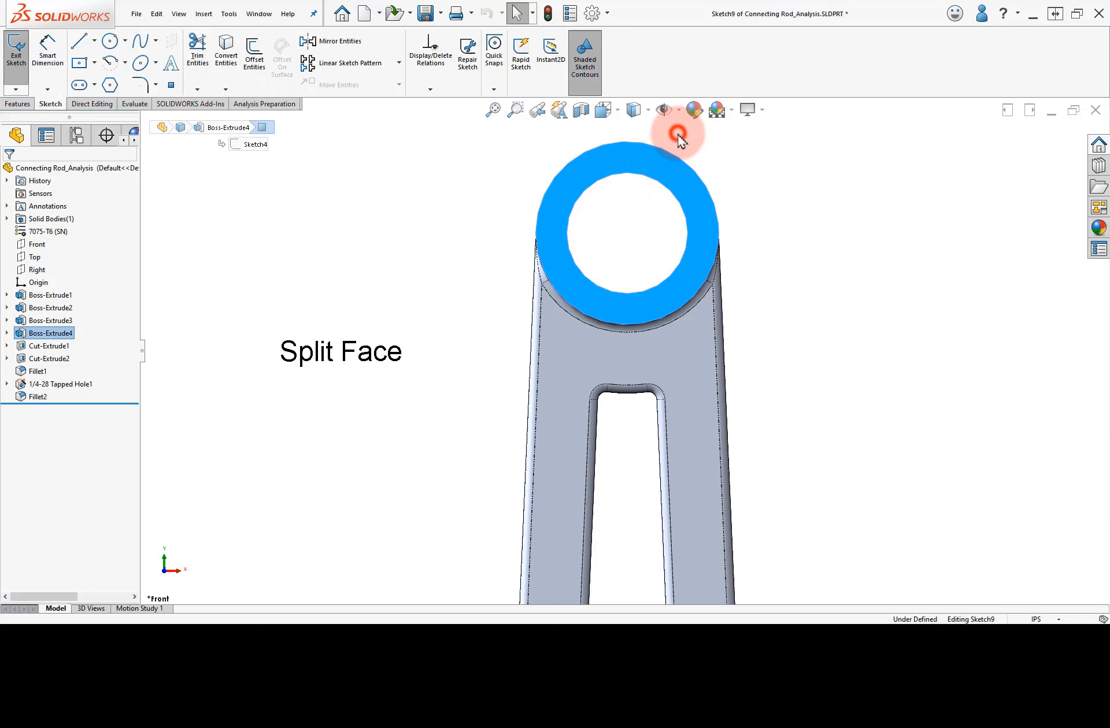
Step: Sketch a slanted midpoint line centred on the upper hole, with its ends on the hole's edge
left_click(94, 41)
left_click(92, 87)
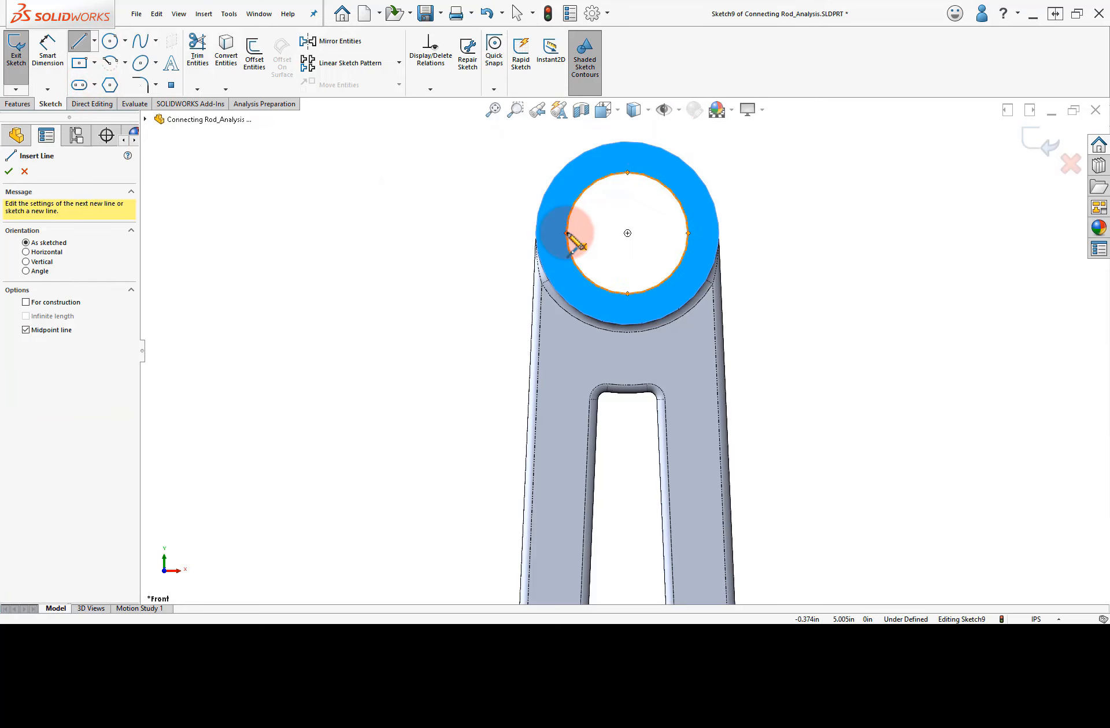
left_click(627, 233)
left_click_drag(627, 232, 570, 212)
Step: Draw a vertical construction line from the hole's centre up to its circular edge
right_click_drag(476, 208, 409, 207)
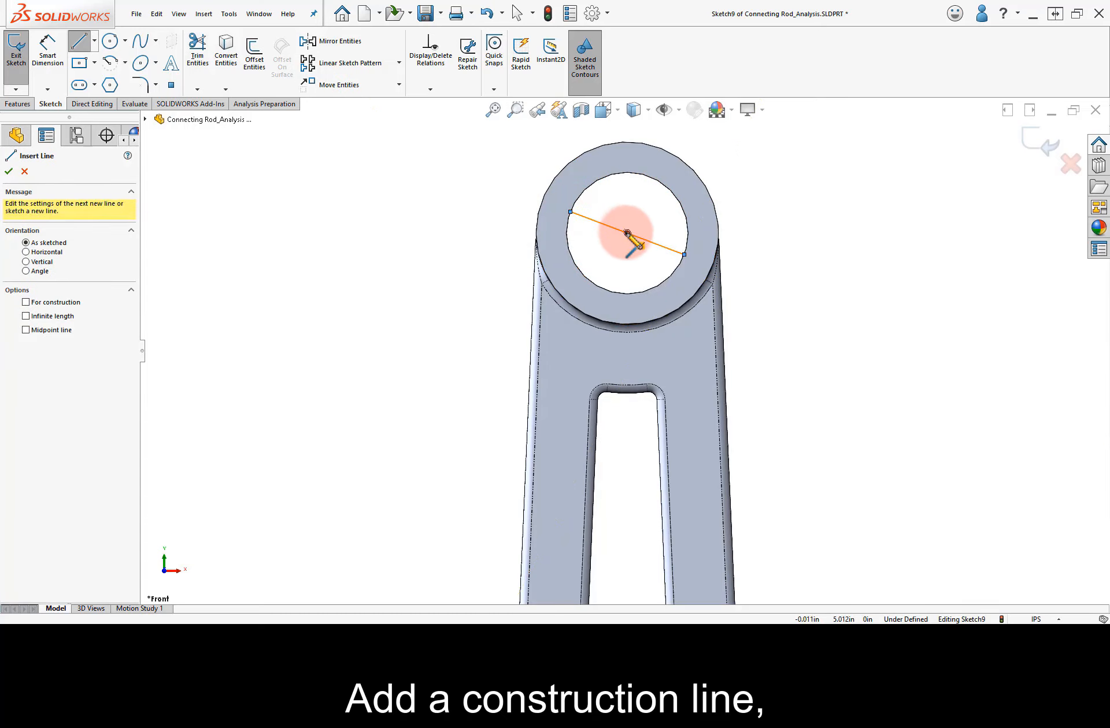
left_click_drag(627, 233, 628, 172)
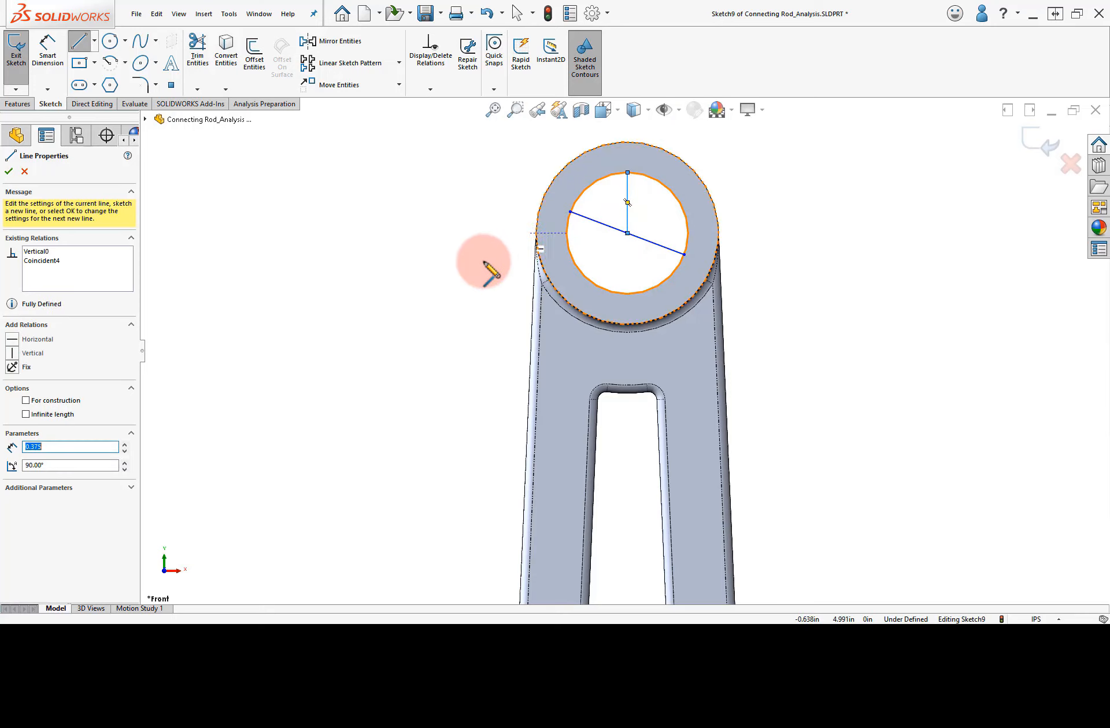
left_click(50, 403)
right_click(338, 265)
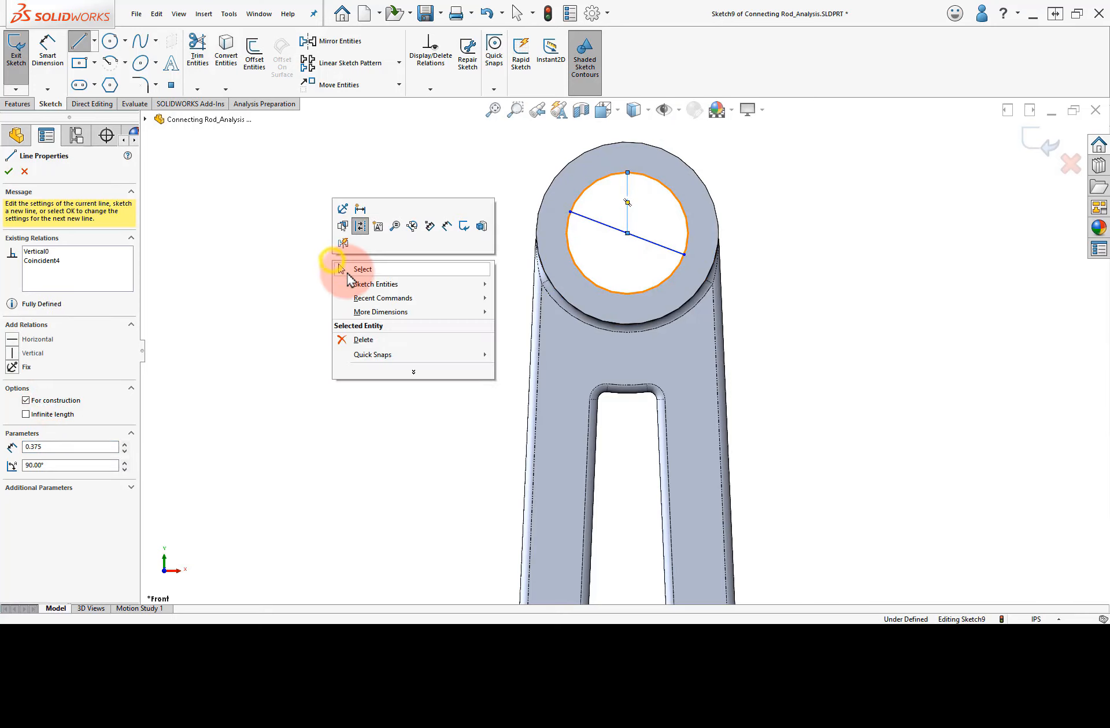
left_click(352, 265)
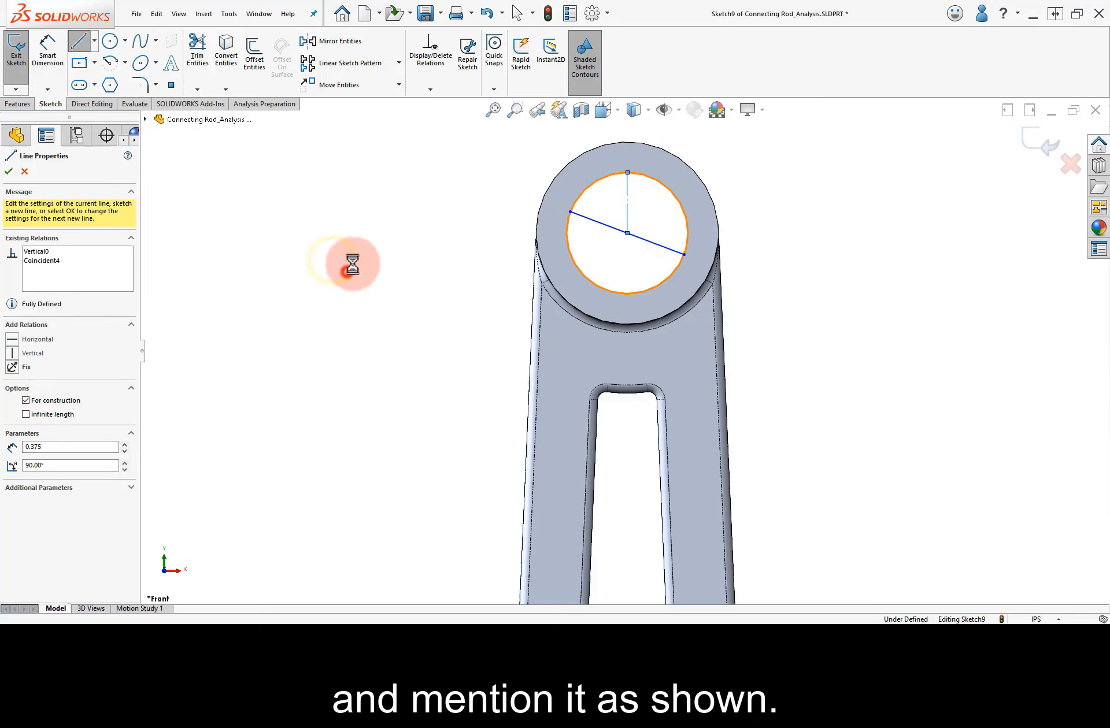
Step: Make the slanted line's midpoint concentric with the hole's circular edge
left_click(627, 233)
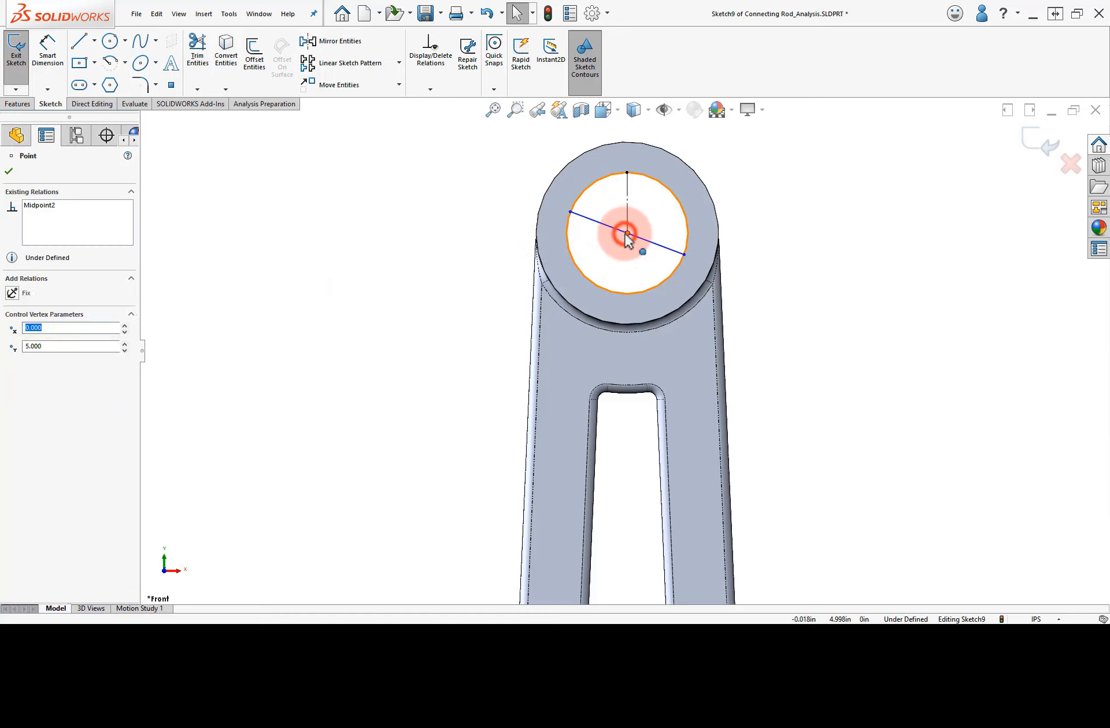
left_click(660, 281, "ctrl")
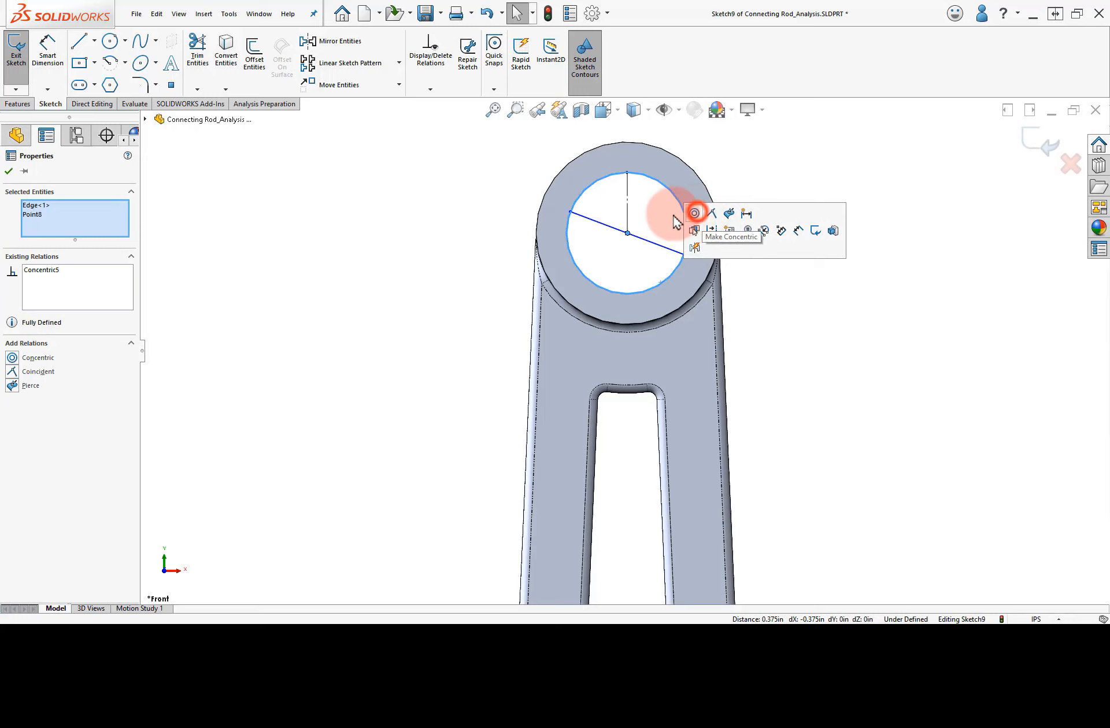
left_click(695, 215)
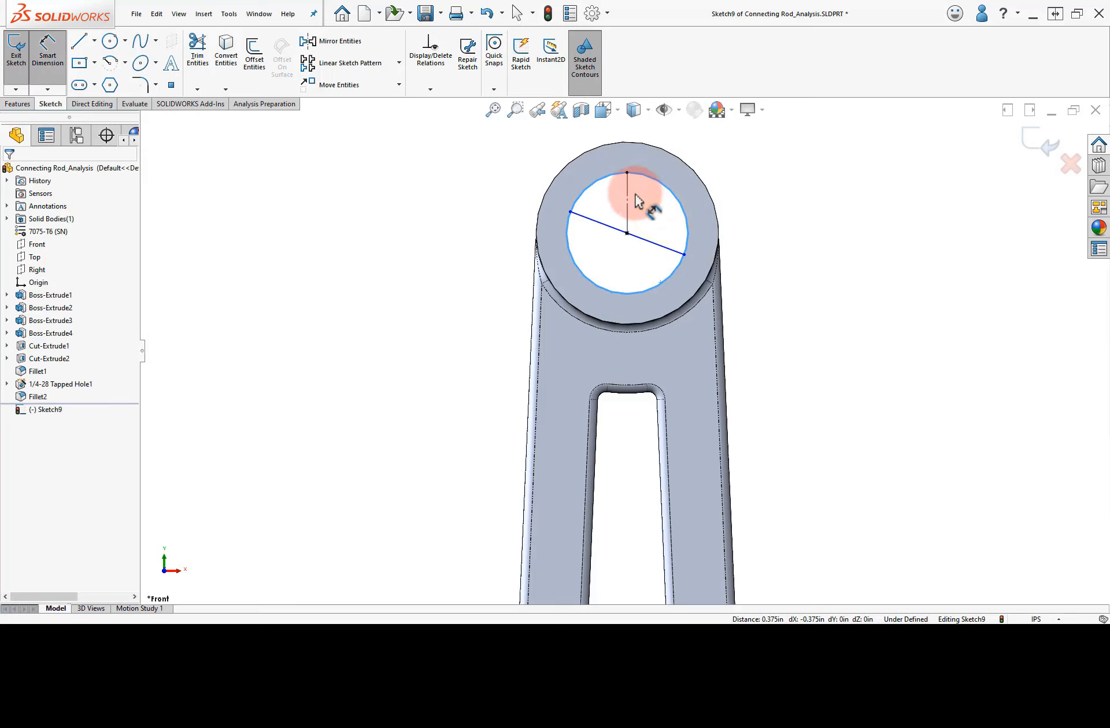
Step: Dimension the angle between the vertical construction line and the slanted line as 103 degrees
left_click(628, 198)
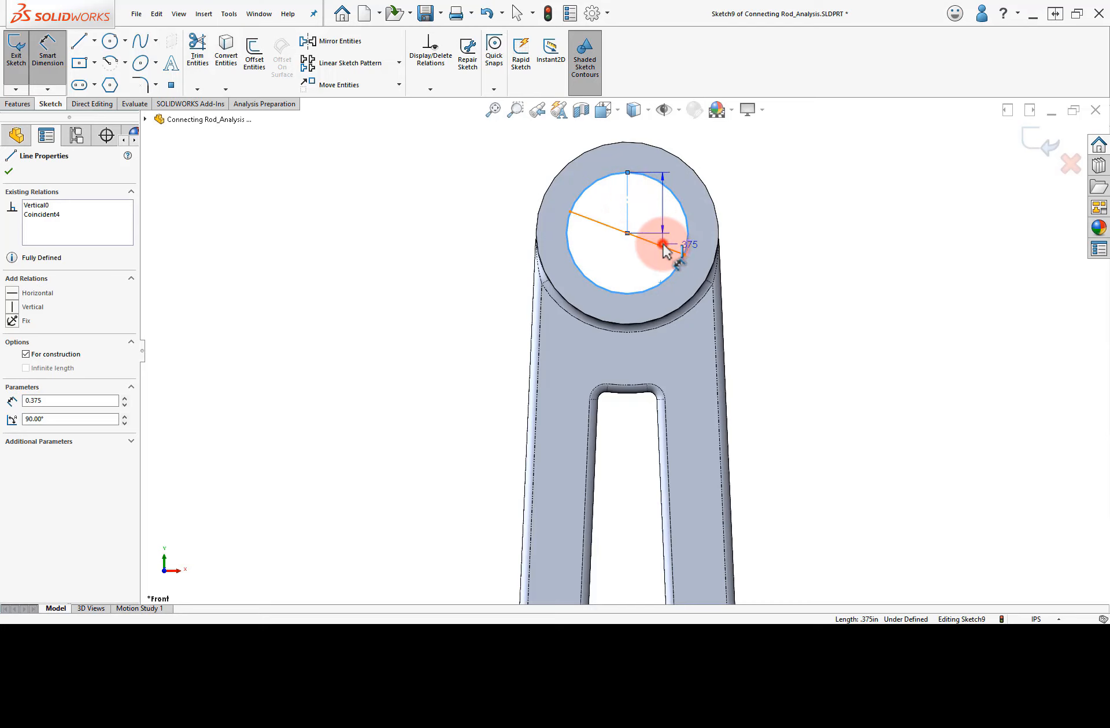
left_click(663, 245)
left_click(665, 222)
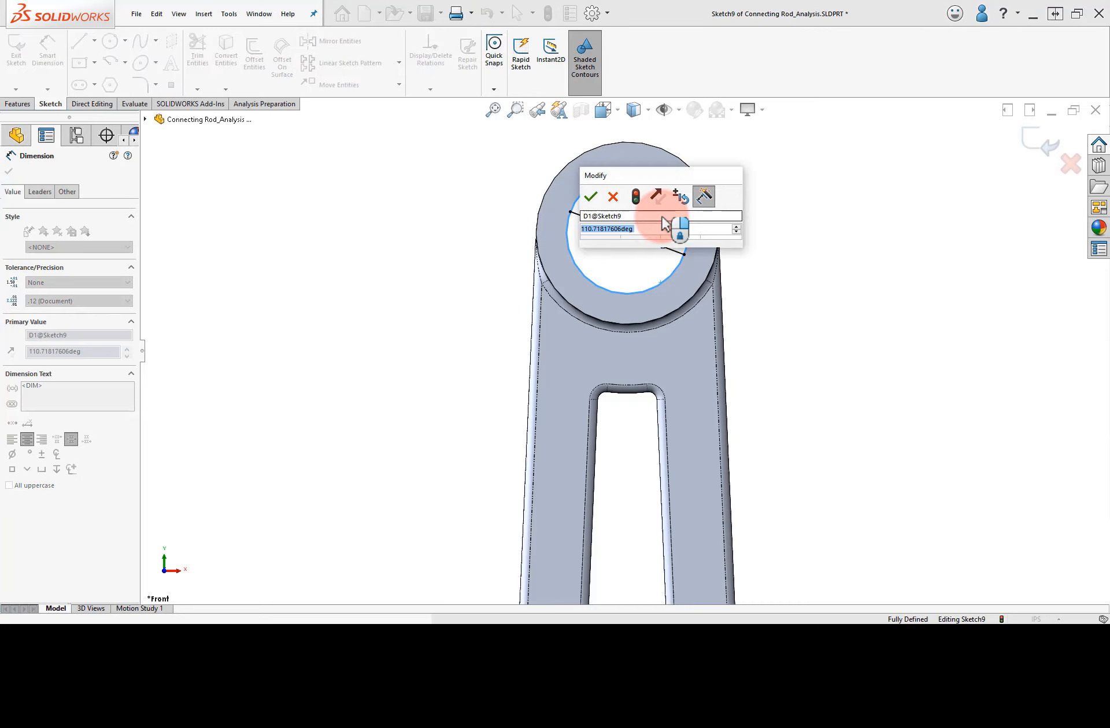
type("103")
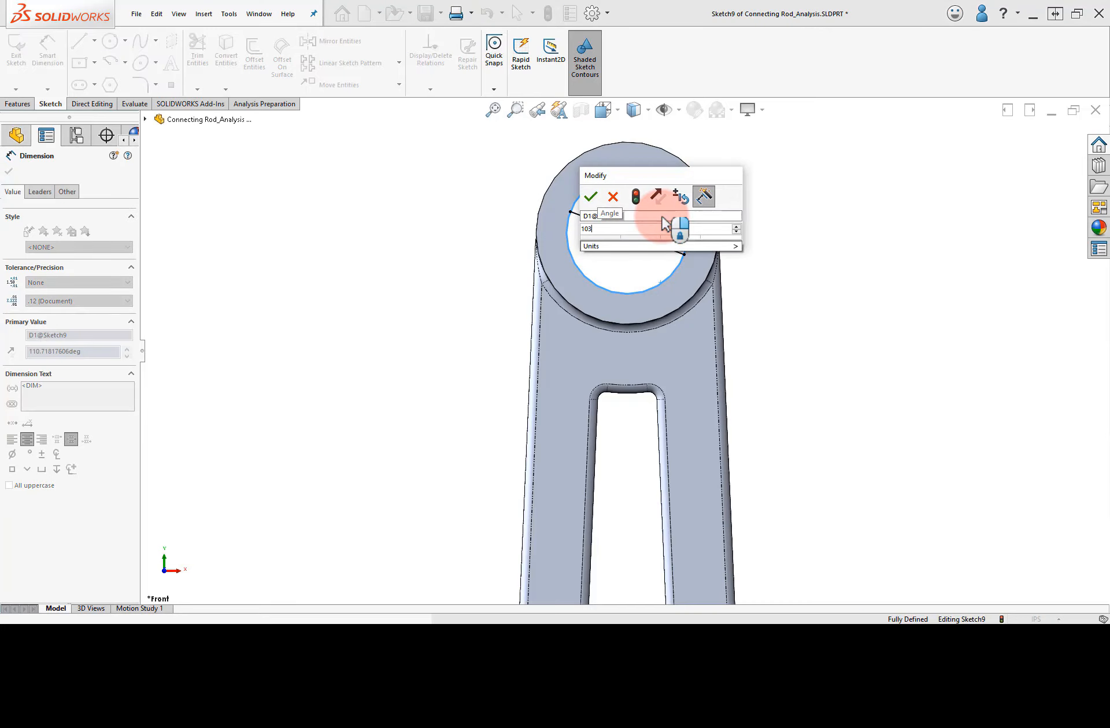
left_click(590, 196)
right_click(775, 194)
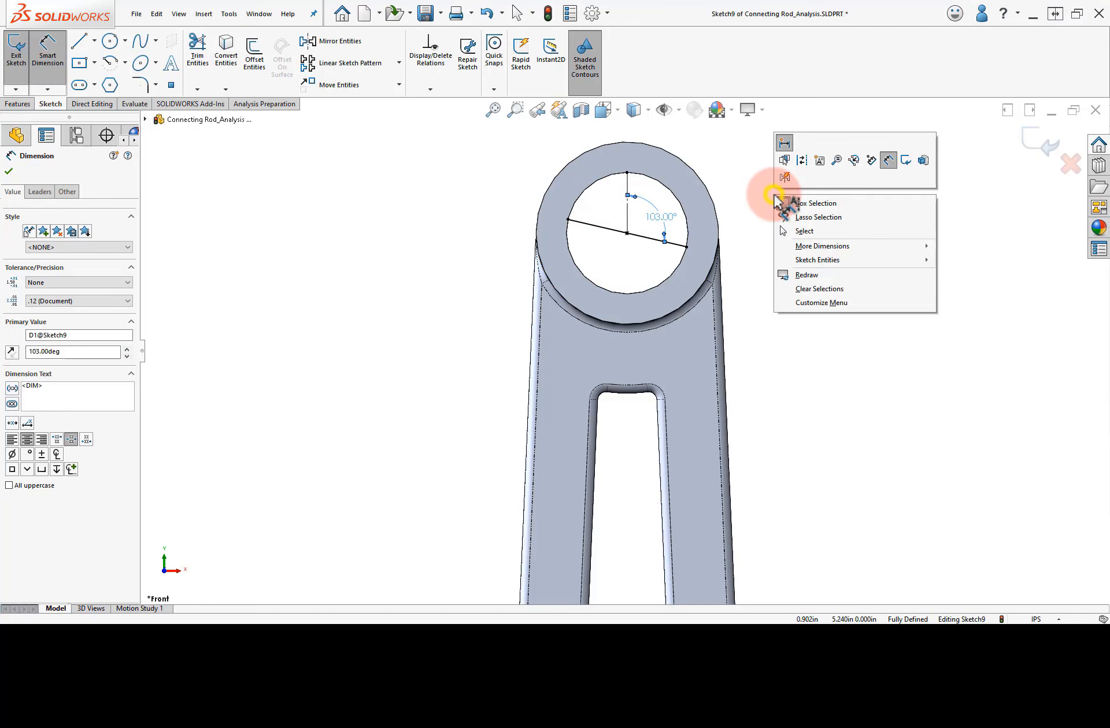
left_click(792, 230)
Step: Split the upper hole's inner face with a projection Split Line using the current sketch
middle_click_drag(744, 179, 740, 248)
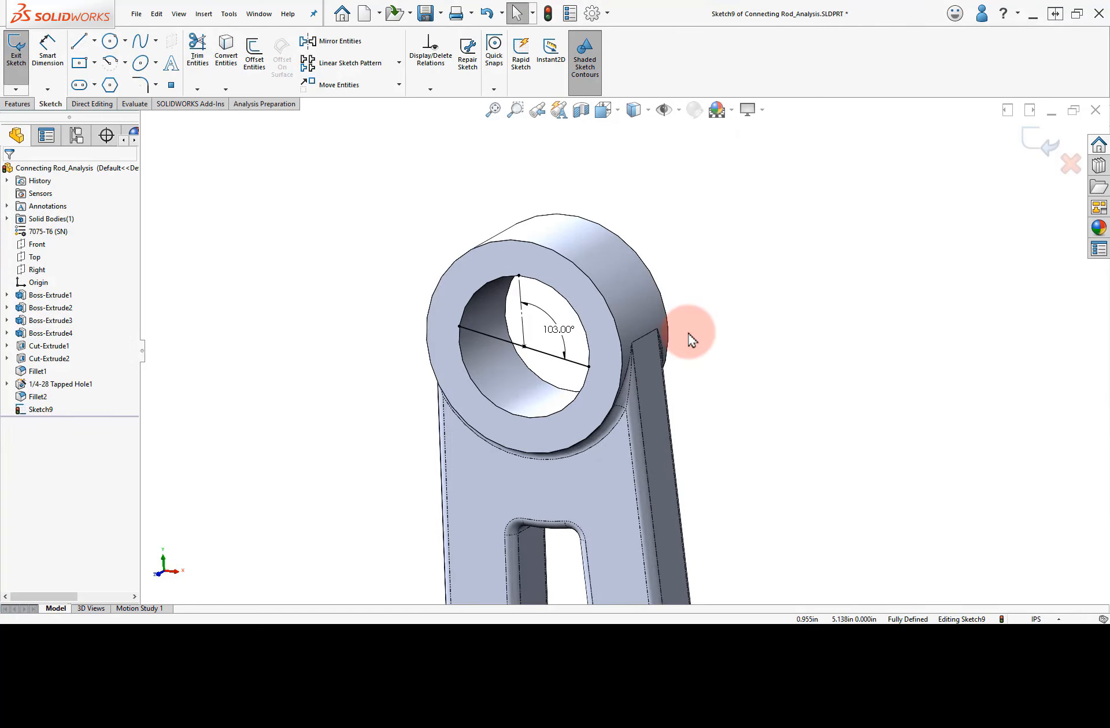
left_click(18, 104)
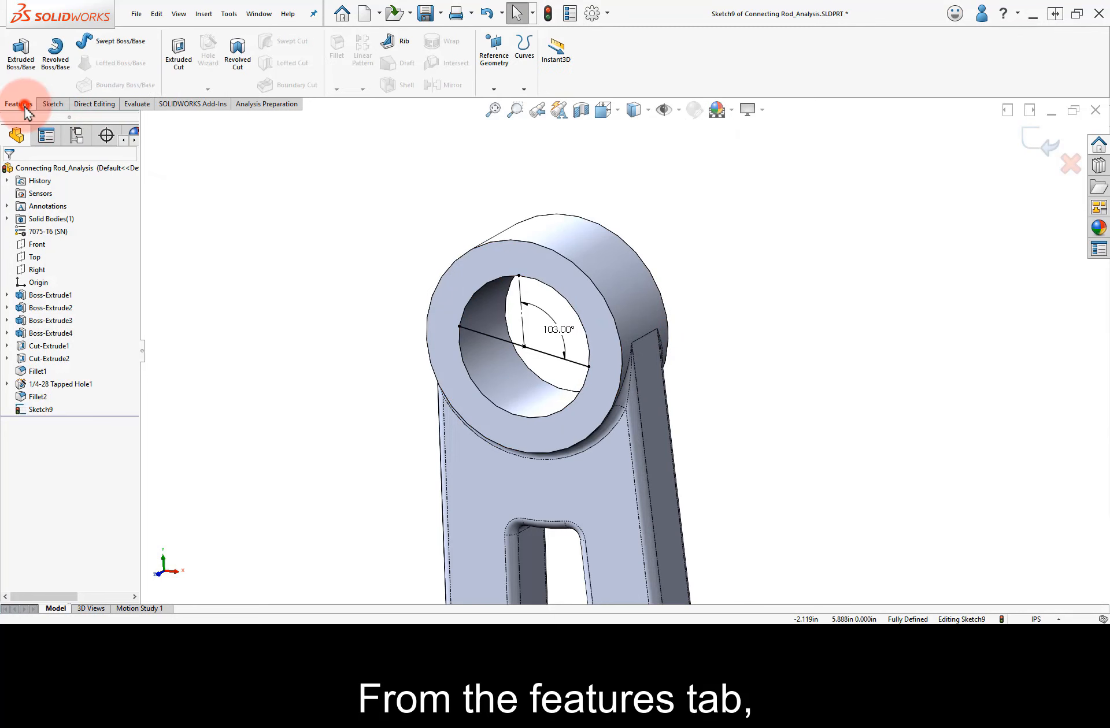
left_click(524, 89)
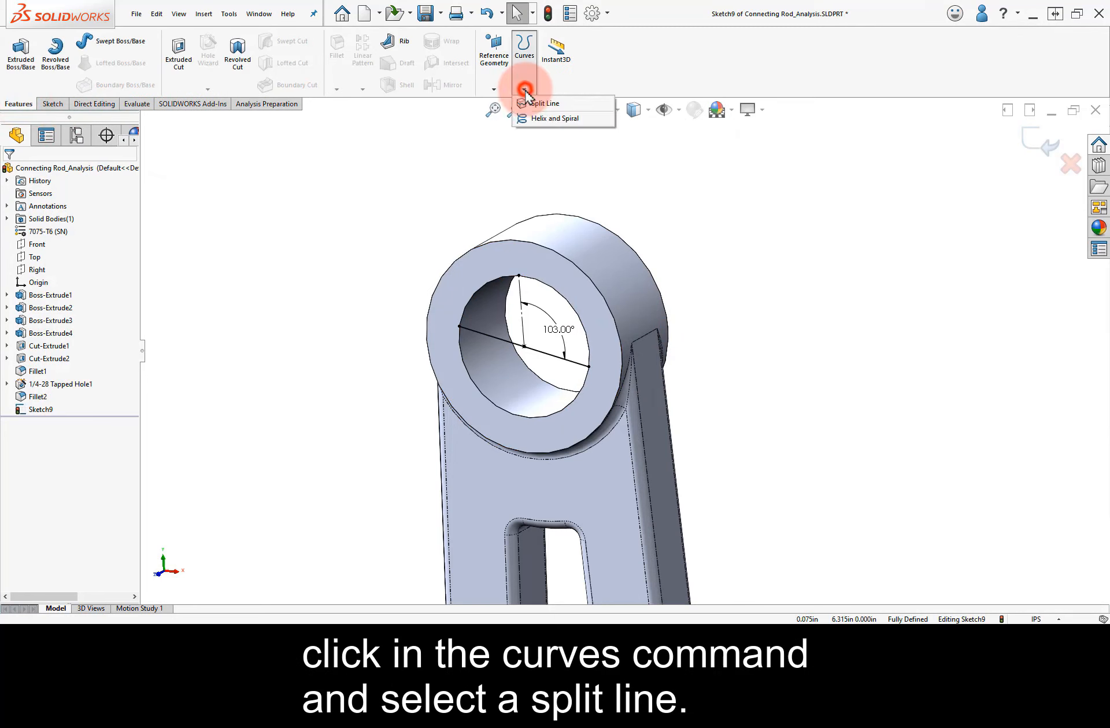
left_click(545, 105)
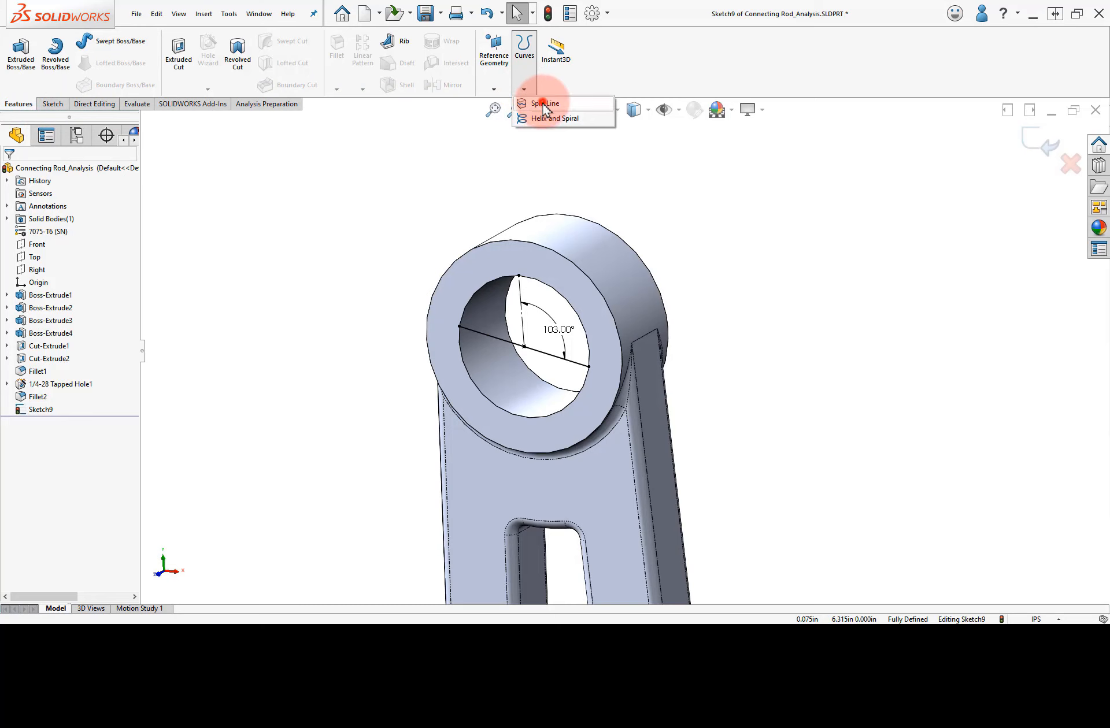
left_click(497, 309)
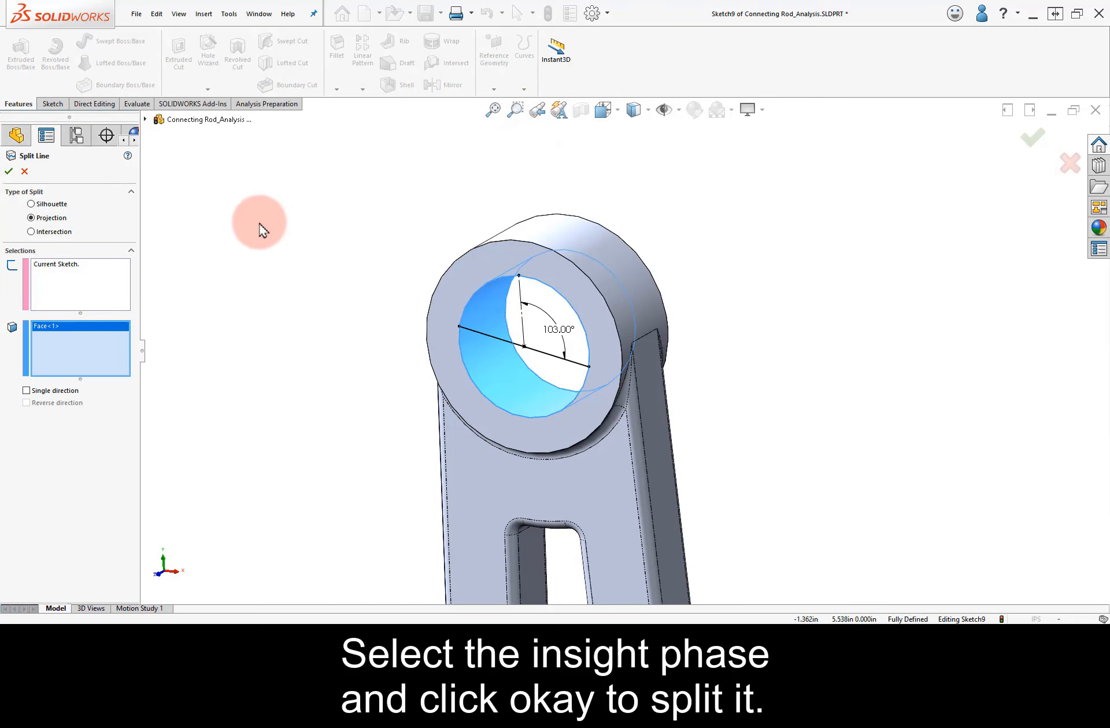
left_click(9, 171)
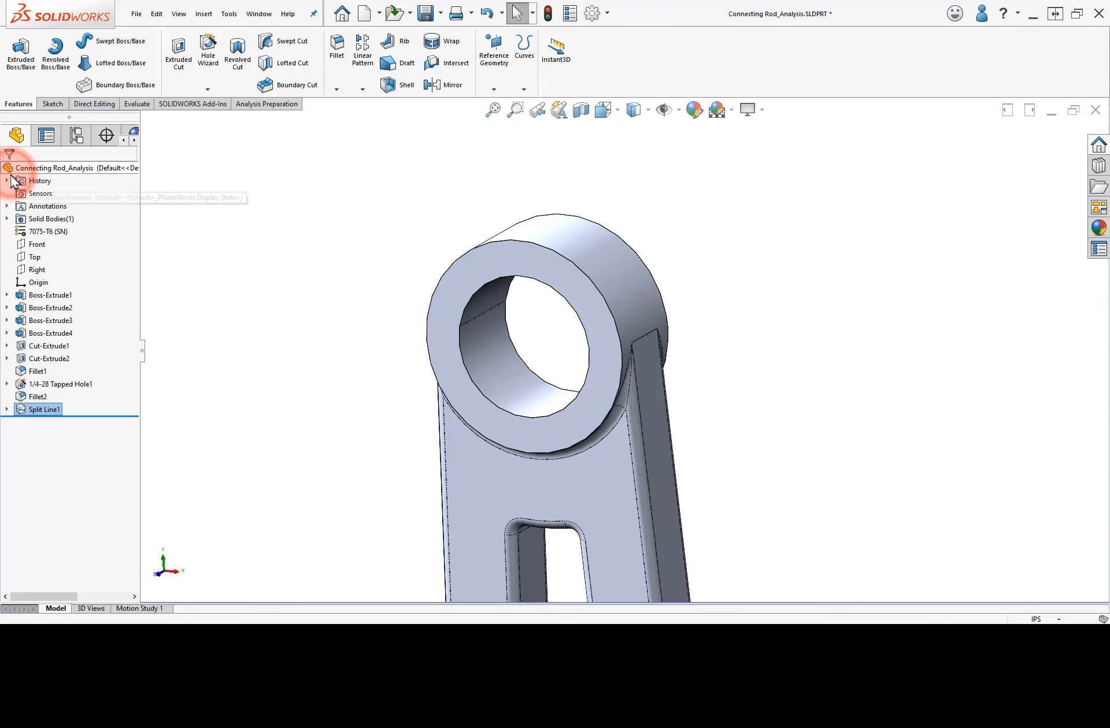
left_click(488, 349)
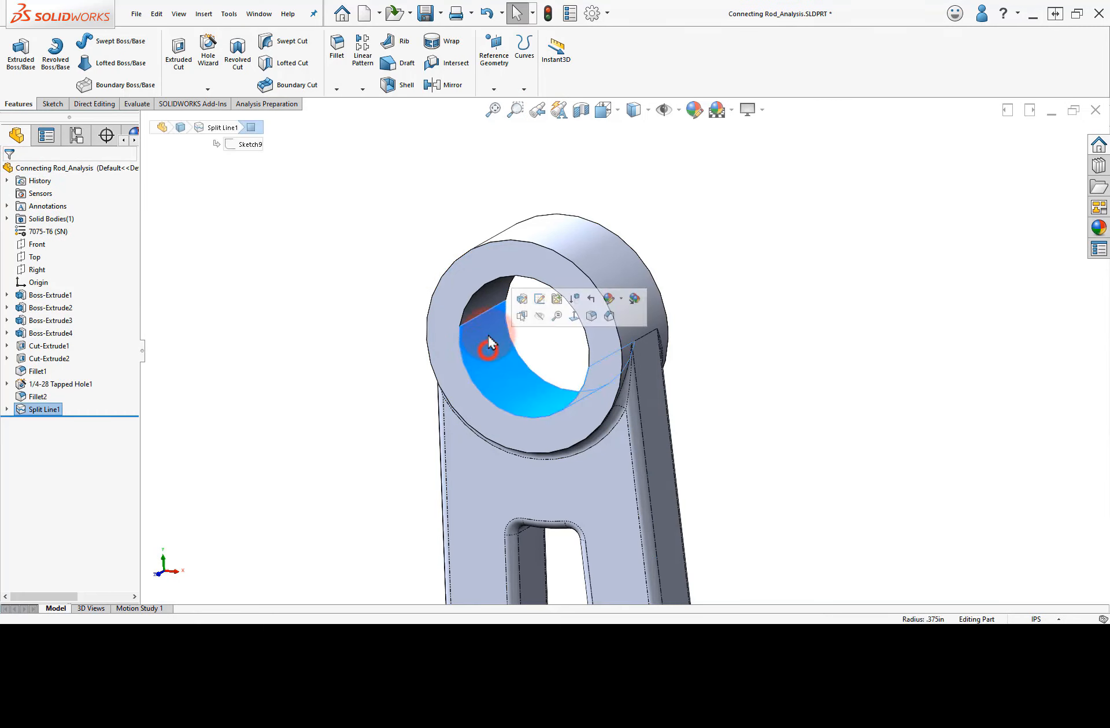
left_click(485, 297)
left_click(556, 351)
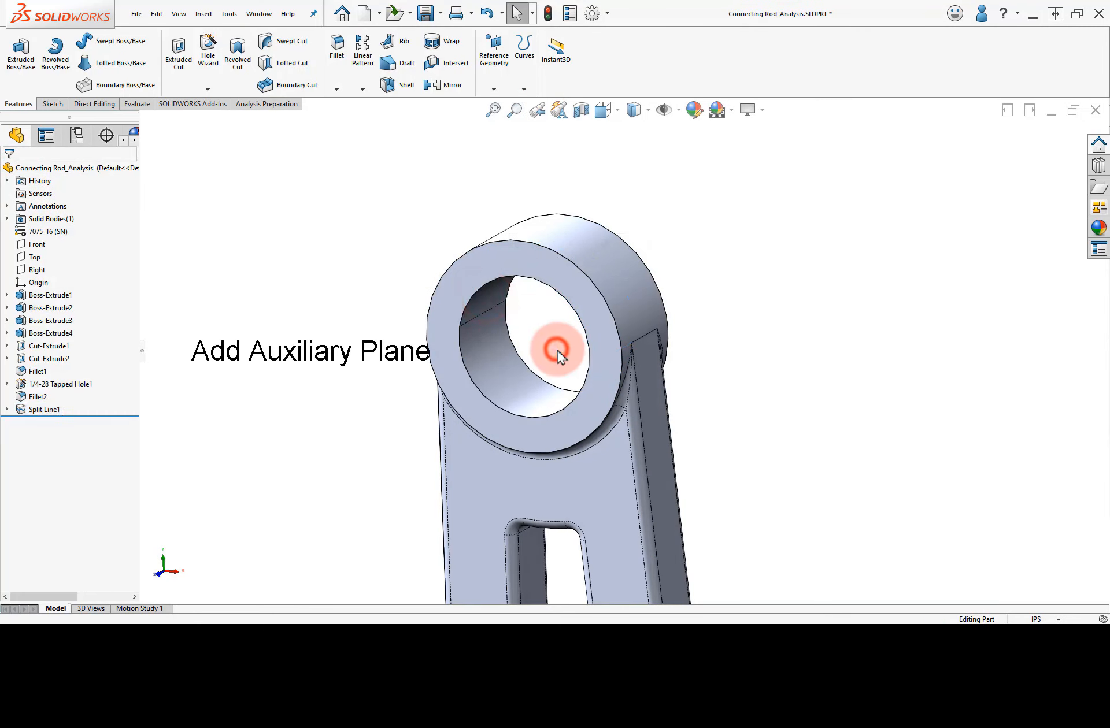
Step: Create a reference plane through the split edge inside the upper hole and the split's vertex on the opposite side
key("z")
key("z")
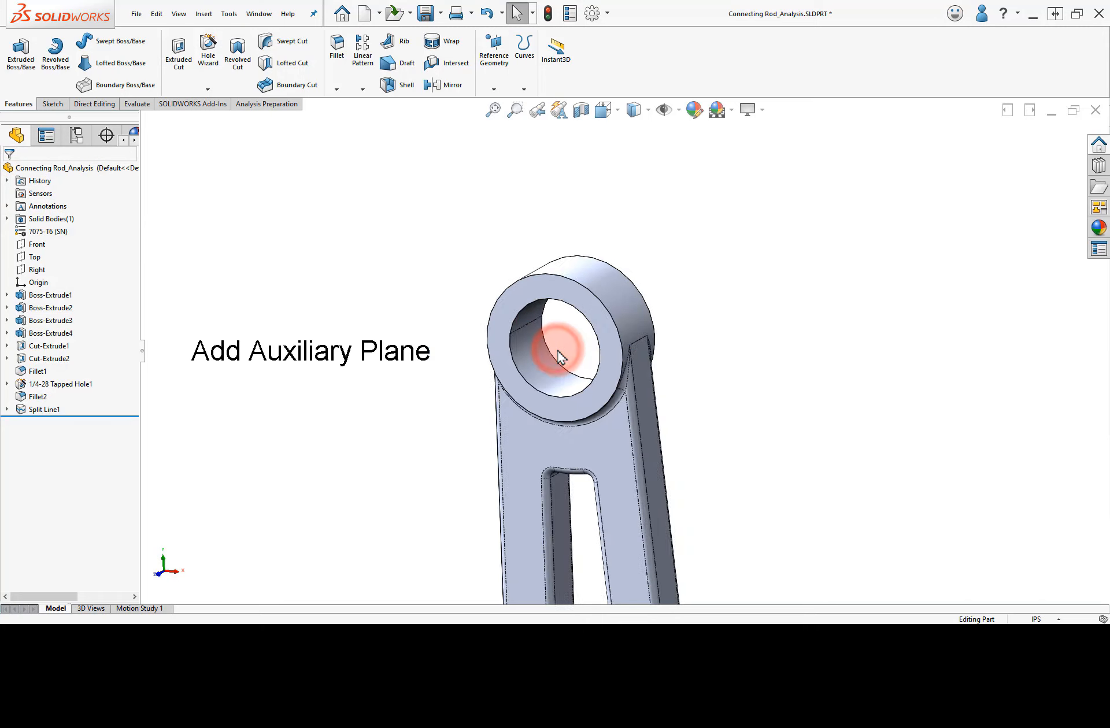
left_click(491, 68)
left_click(500, 106)
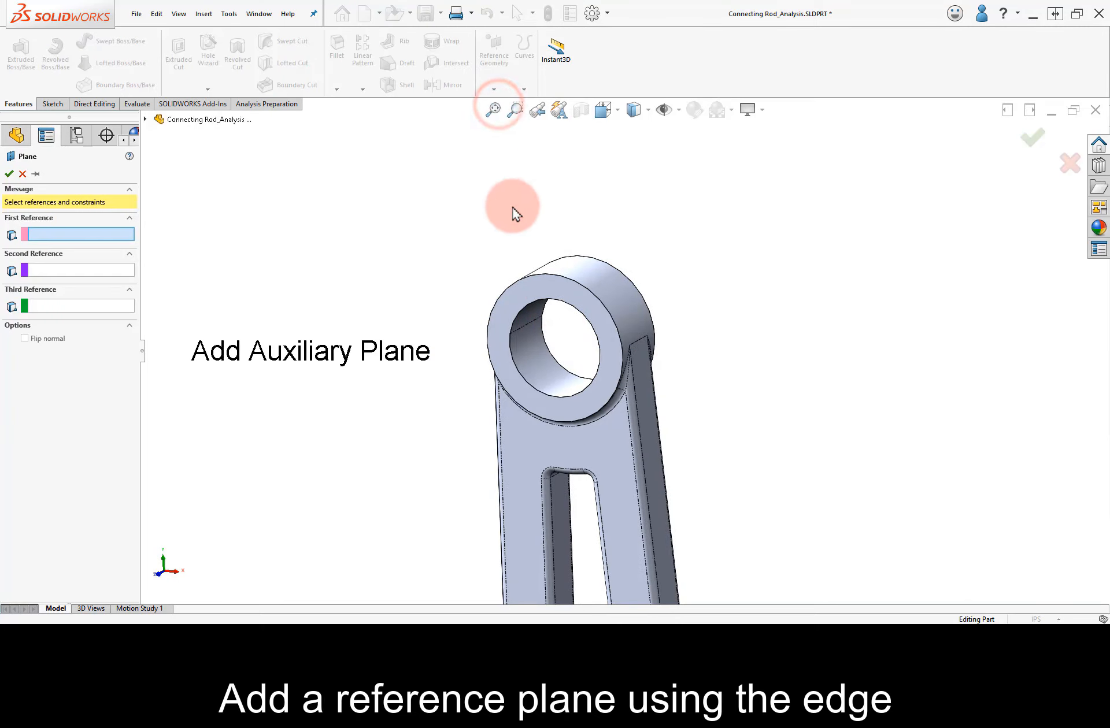
left_click(519, 331)
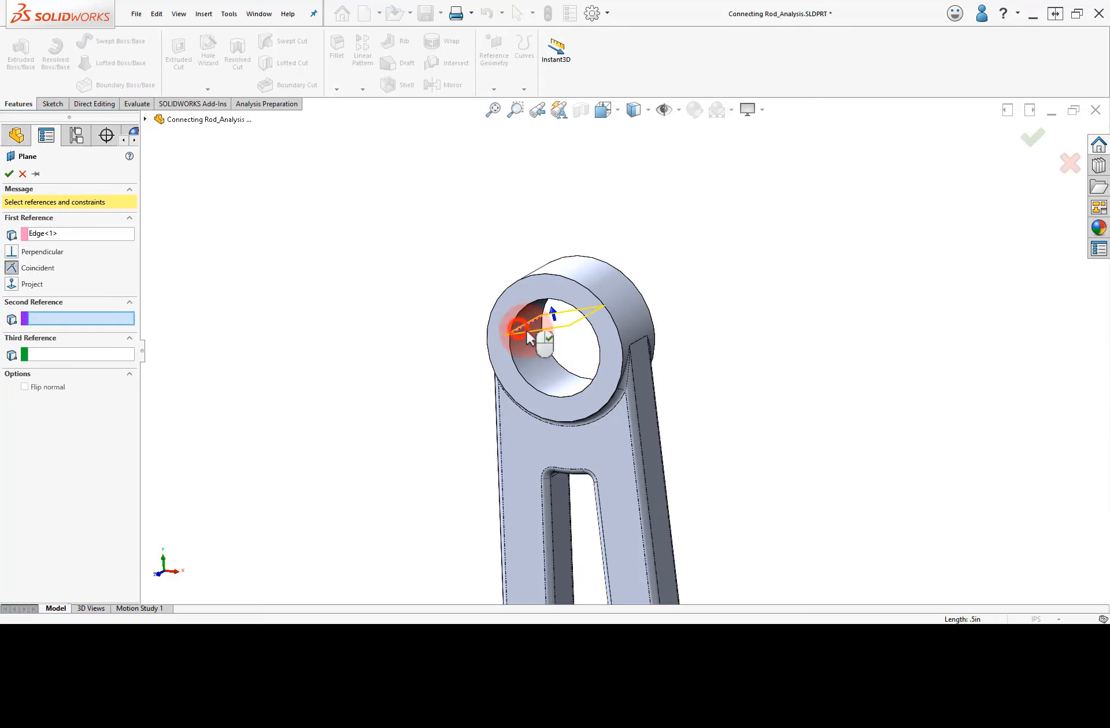
left_click(599, 362)
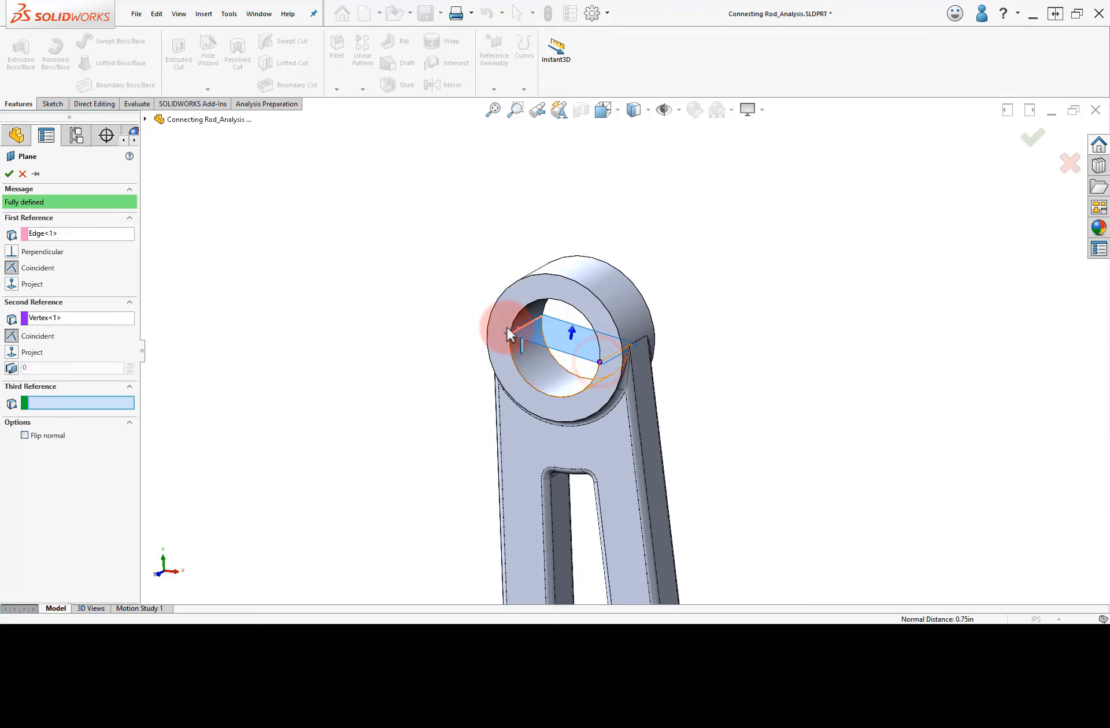
left_click(9, 174)
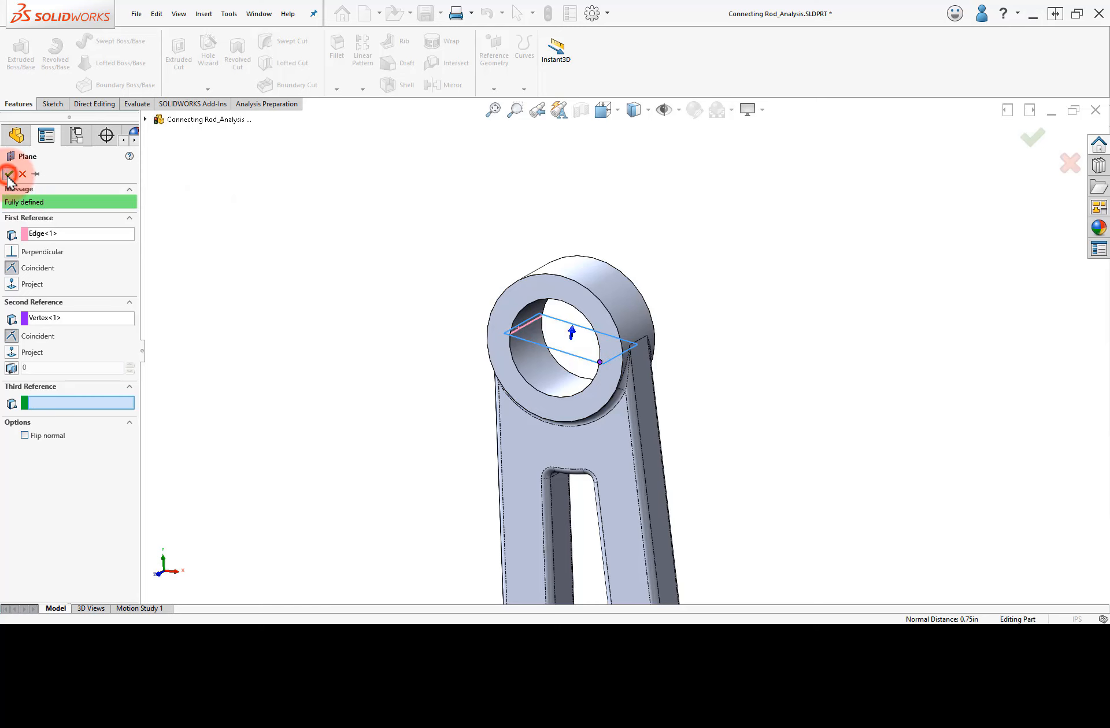
left_click(422, 405)
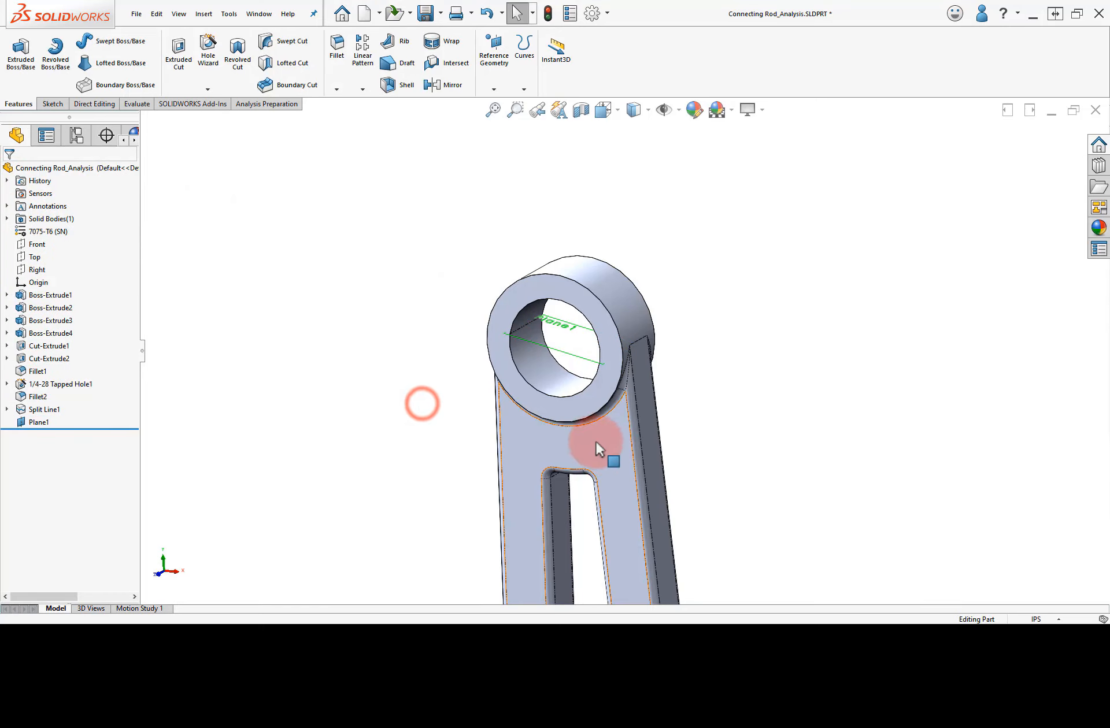
Step: Launch the SimulationXpress Analysis Wizard and accept its options with English (IPS) as the system of units
scroll(591, 474, "up", 5)
scroll(657, 465, "down", 2)
scroll(657, 461, "up", 1)
scroll(656, 462, "up", 2)
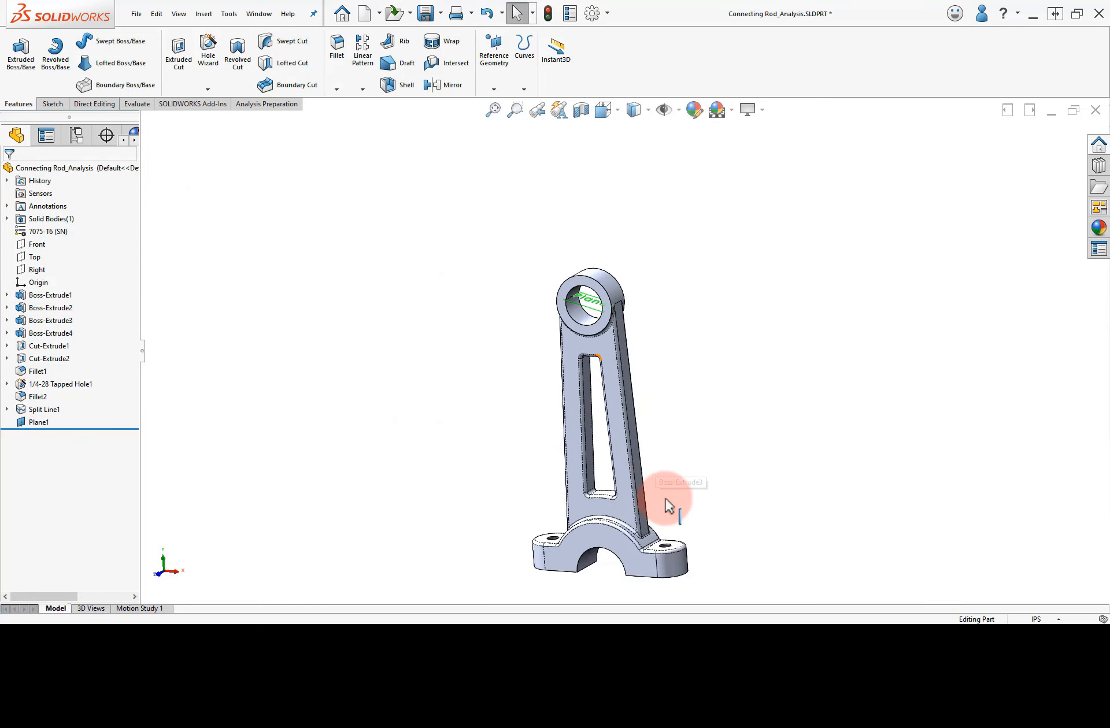
scroll(664, 499, "down", 2)
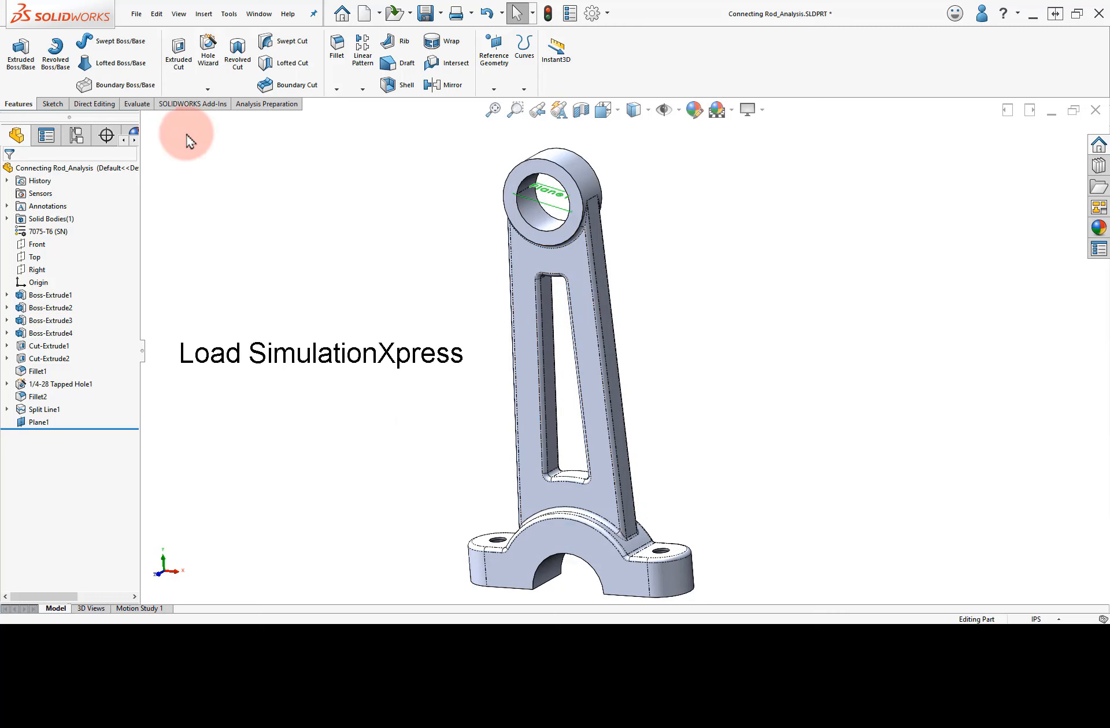
left_click(138, 105)
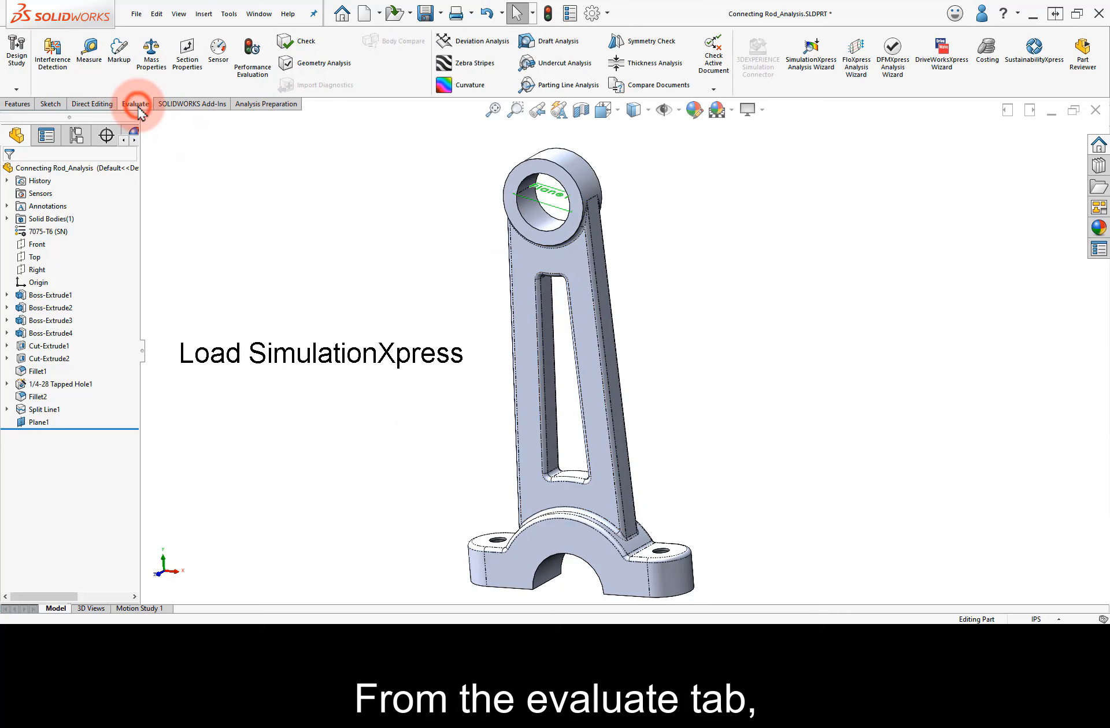
left_click(805, 80)
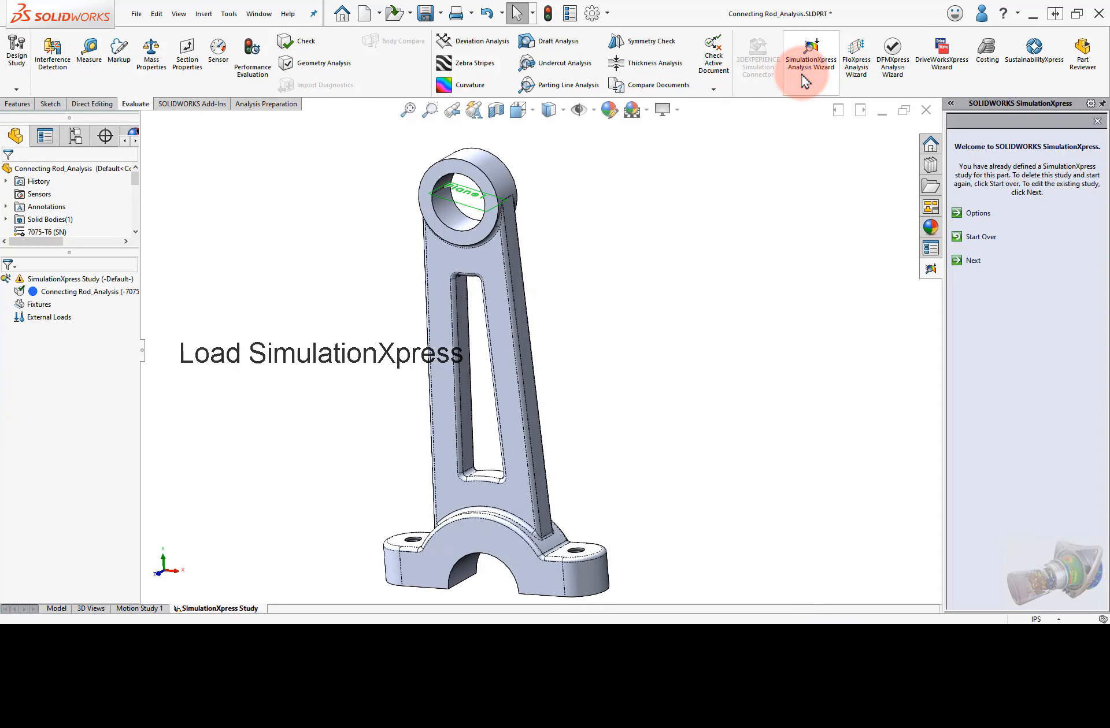
left_click(975, 214)
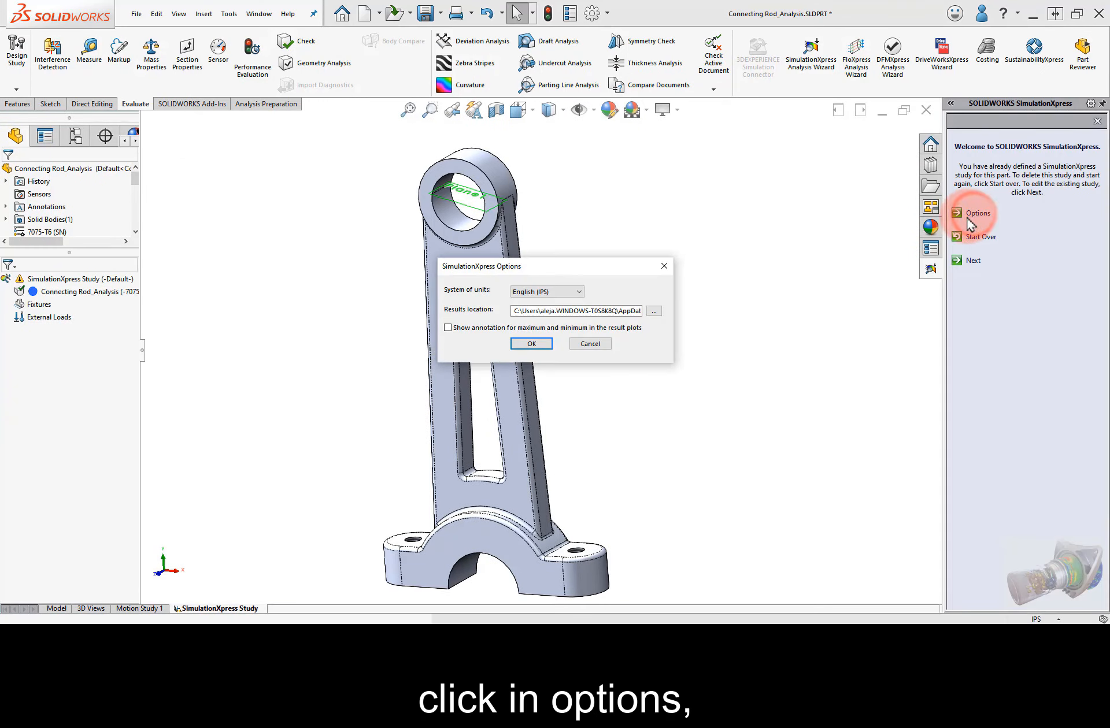
left_click(531, 344)
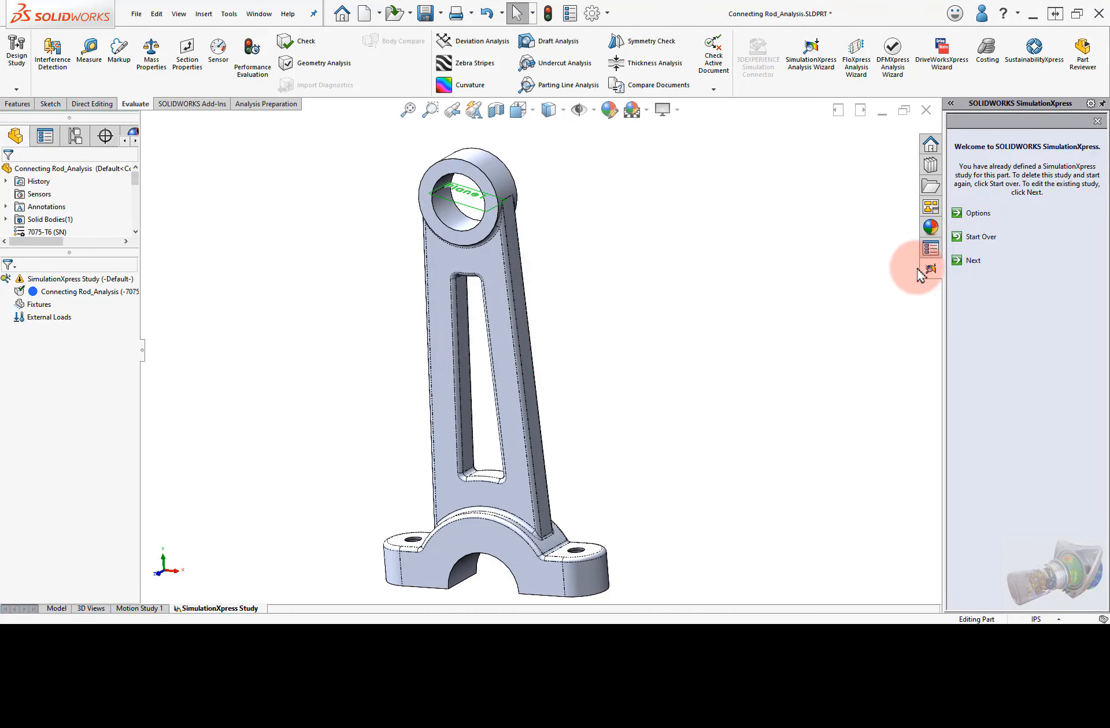
Step: Add a fixed geometry fixture to the two flat bottom faces of the rod's base
left_click(972, 262)
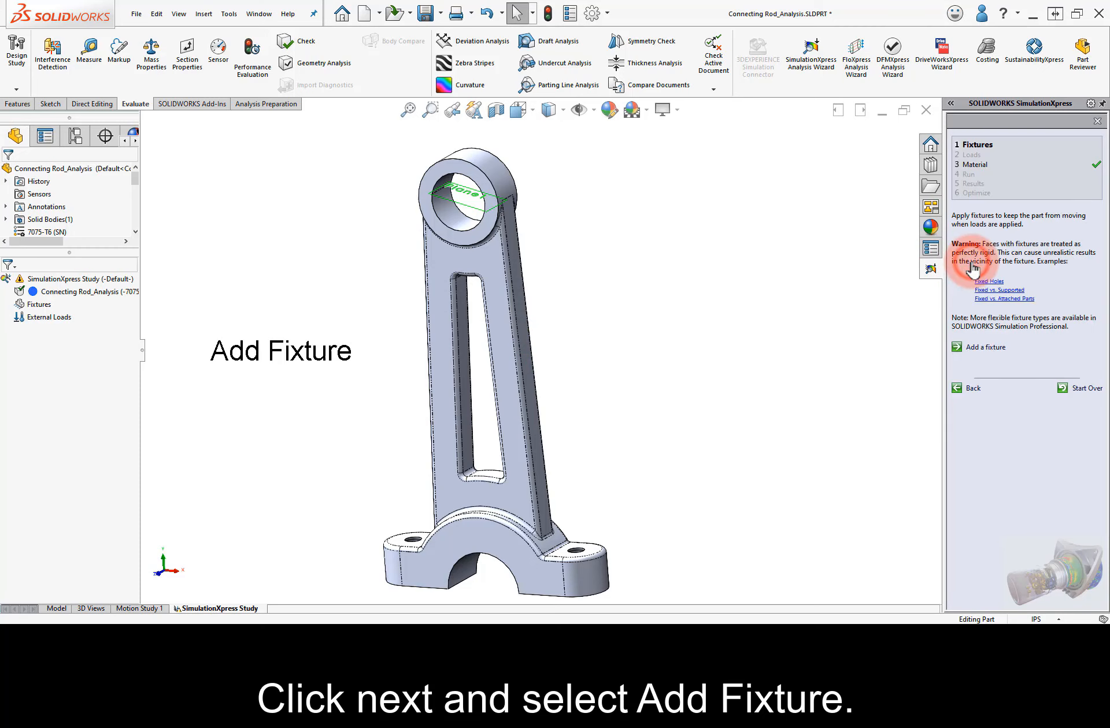
left_click(976, 348)
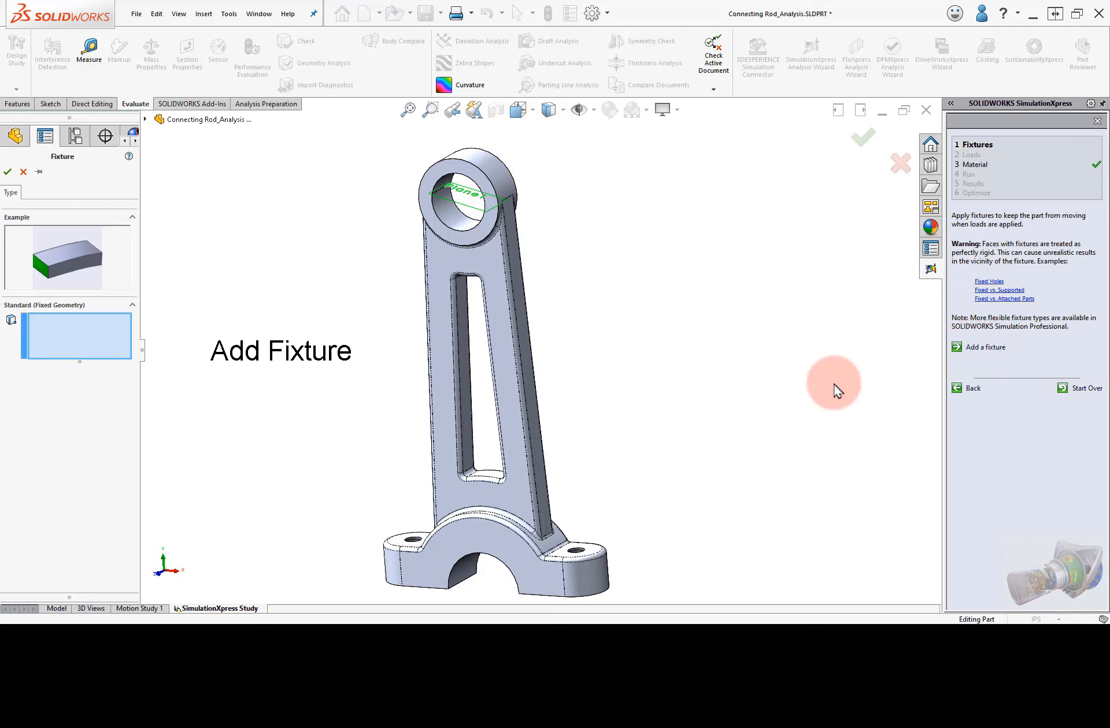
middle_click_drag(579, 400, 575, 268)
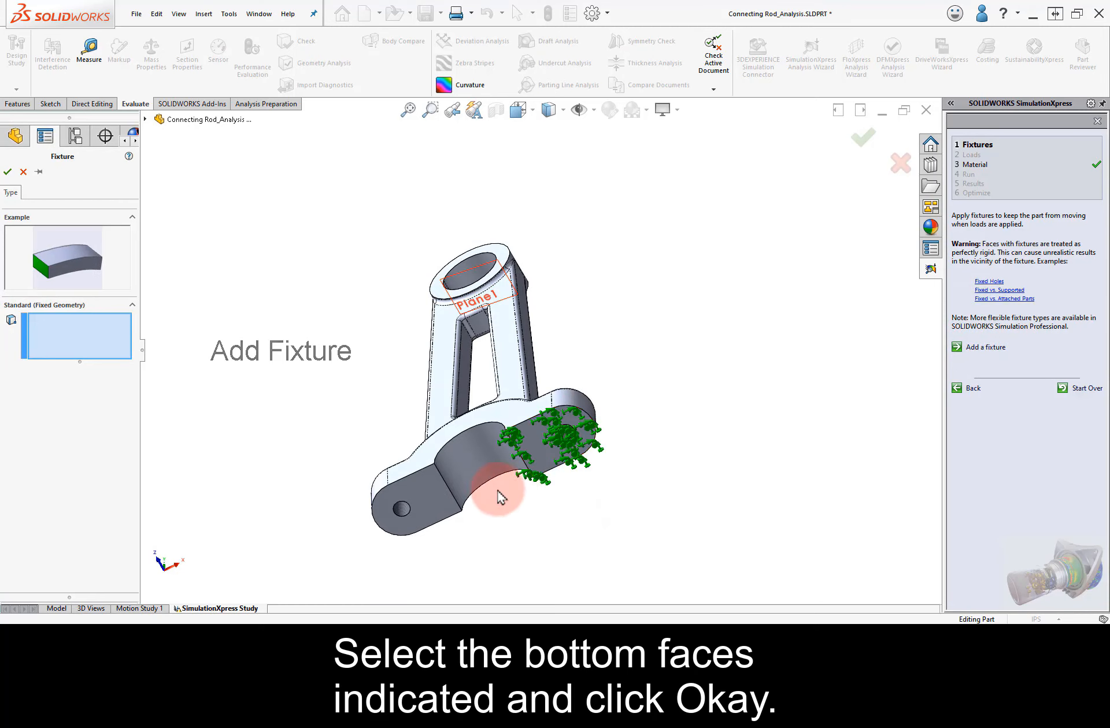
left_click(445, 507)
left_click(532, 452)
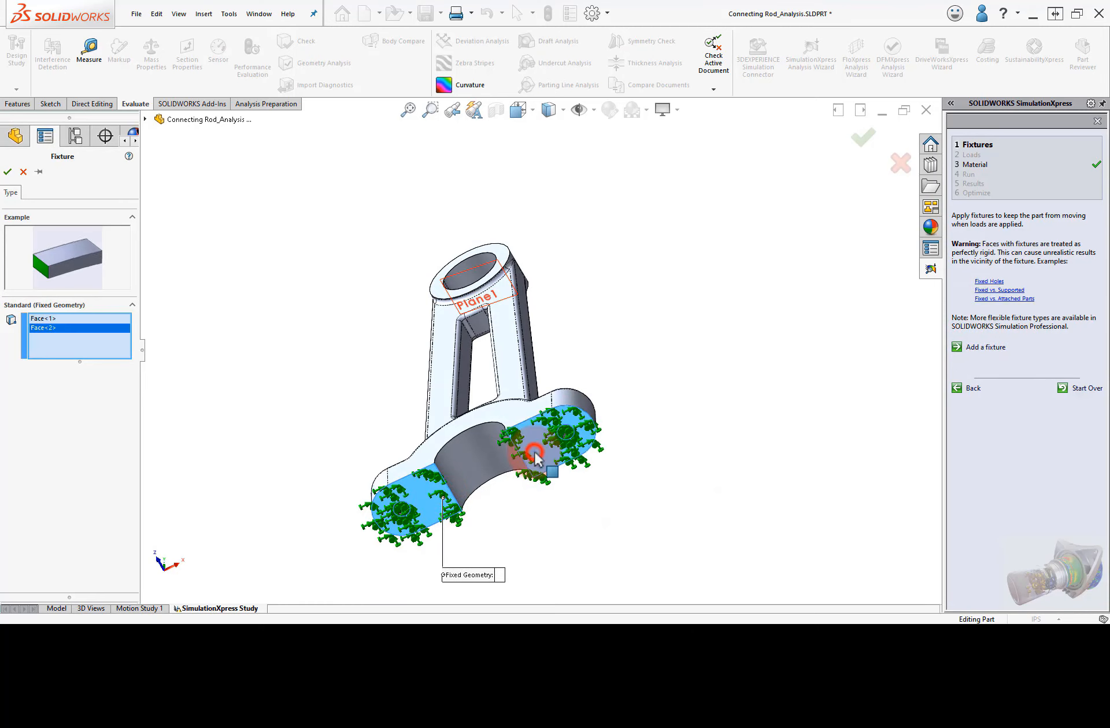
left_click(8, 172)
Step: Apply a 2500 lbf force to the lower split face of the upper hole, directed normal to Plane1 and reversed to act downward
middle_click_drag(409, 260, 466, 466)
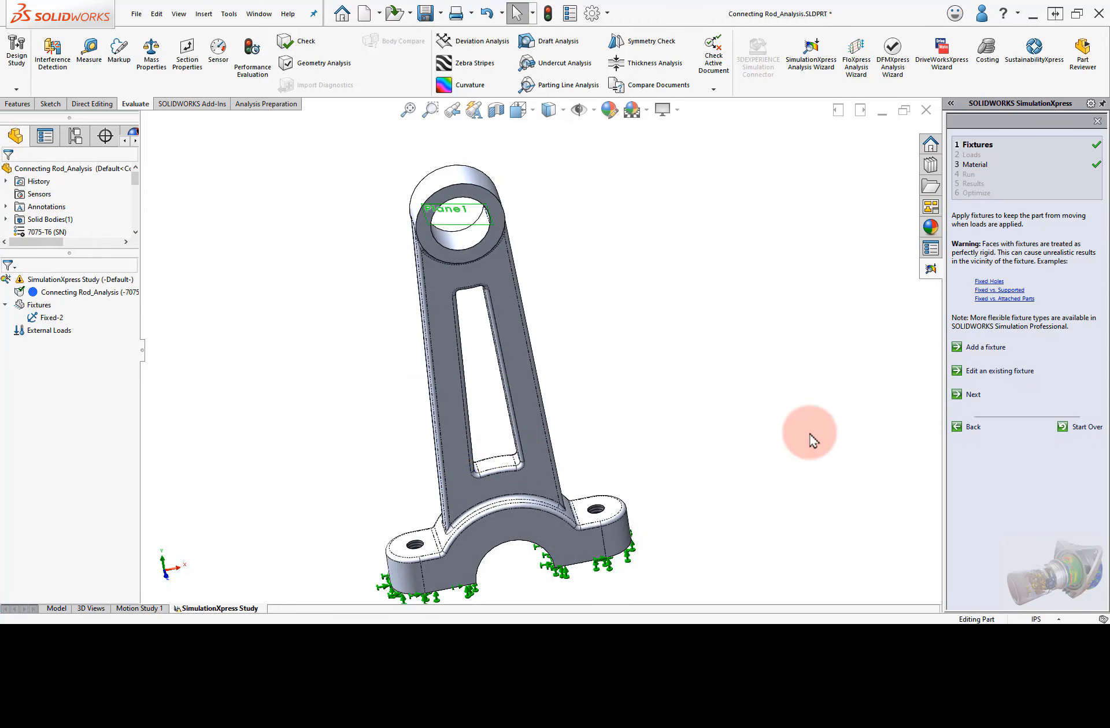
left_click(973, 395)
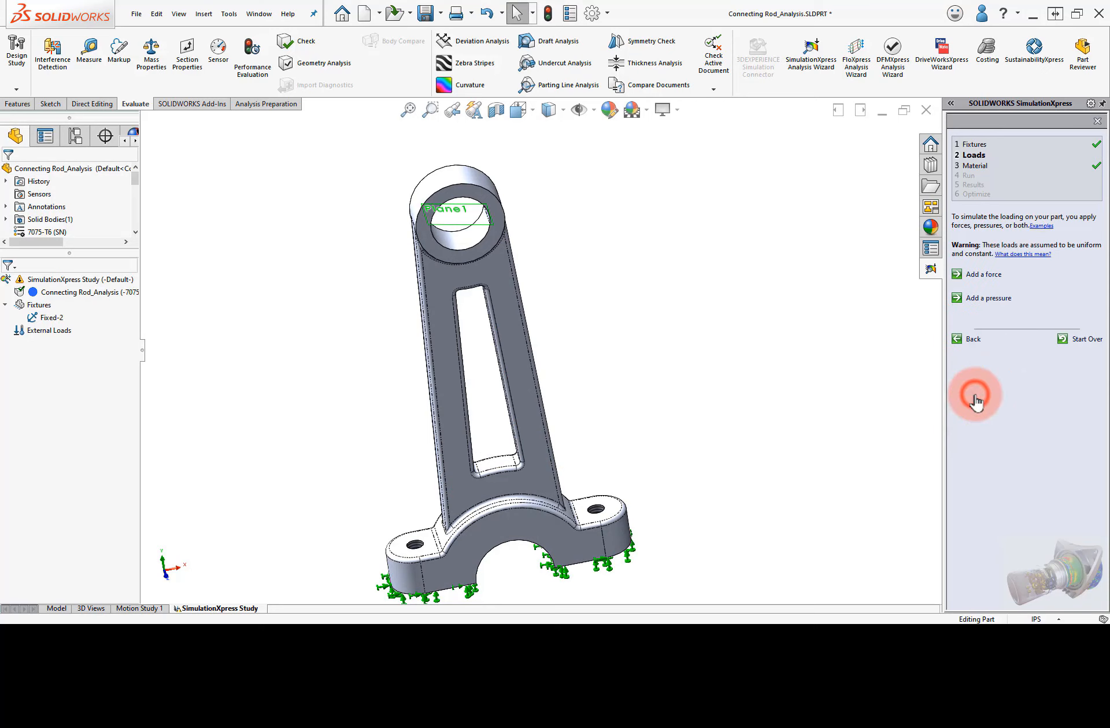
left_click(983, 275)
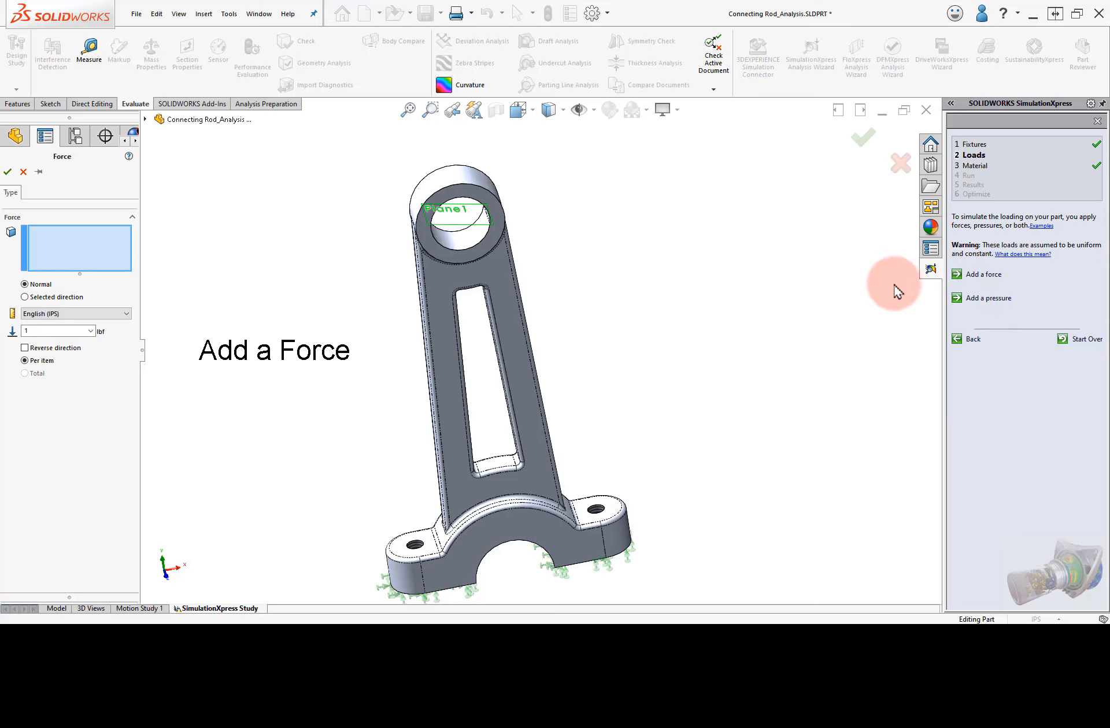
middle_click_drag(631, 281, 549, 277)
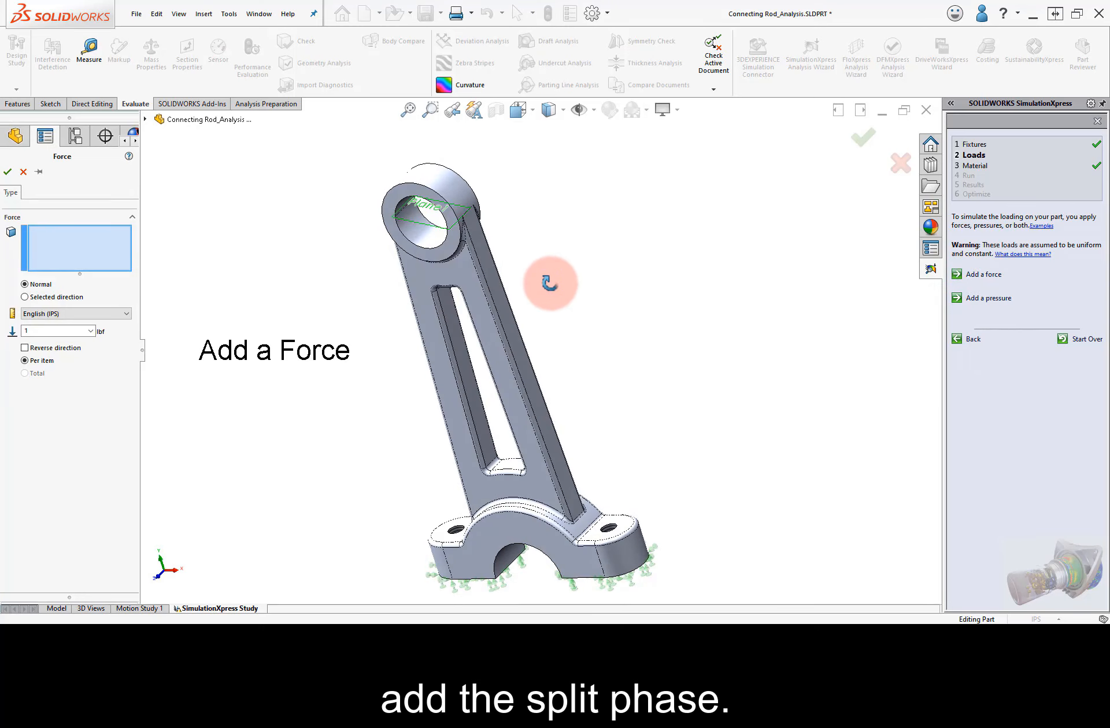
left_click(439, 251)
scroll(448, 254, "down", 5)
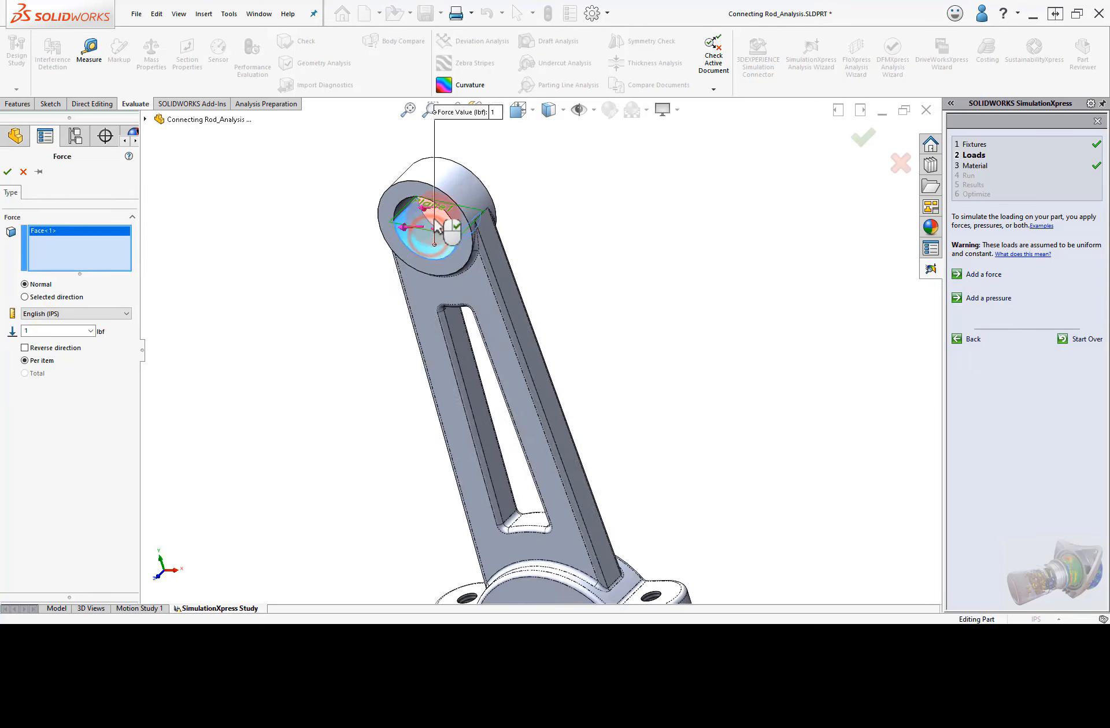
middle_click_drag(487, 271, 439, 269)
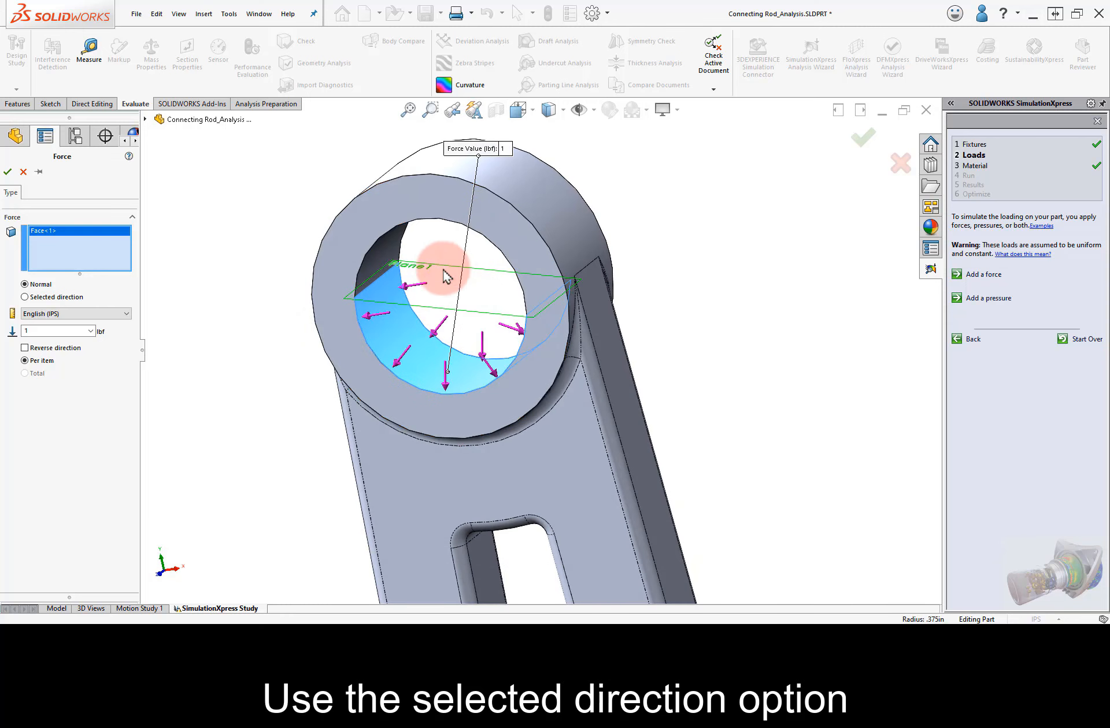
left_click(27, 297)
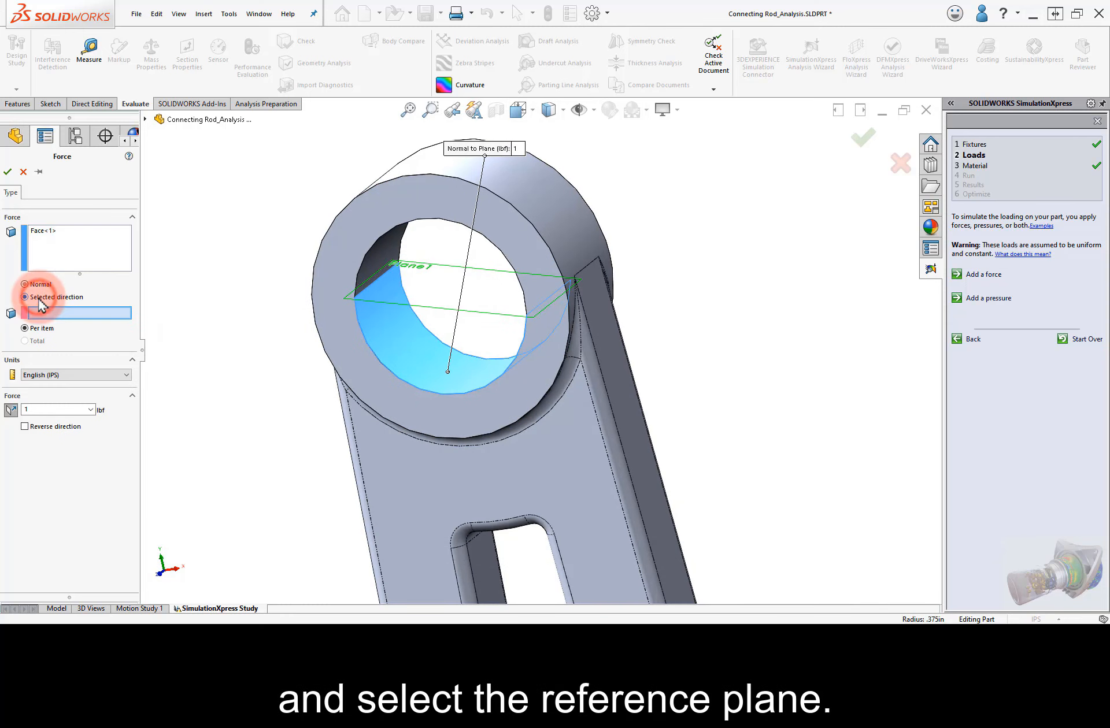
left_click(437, 280)
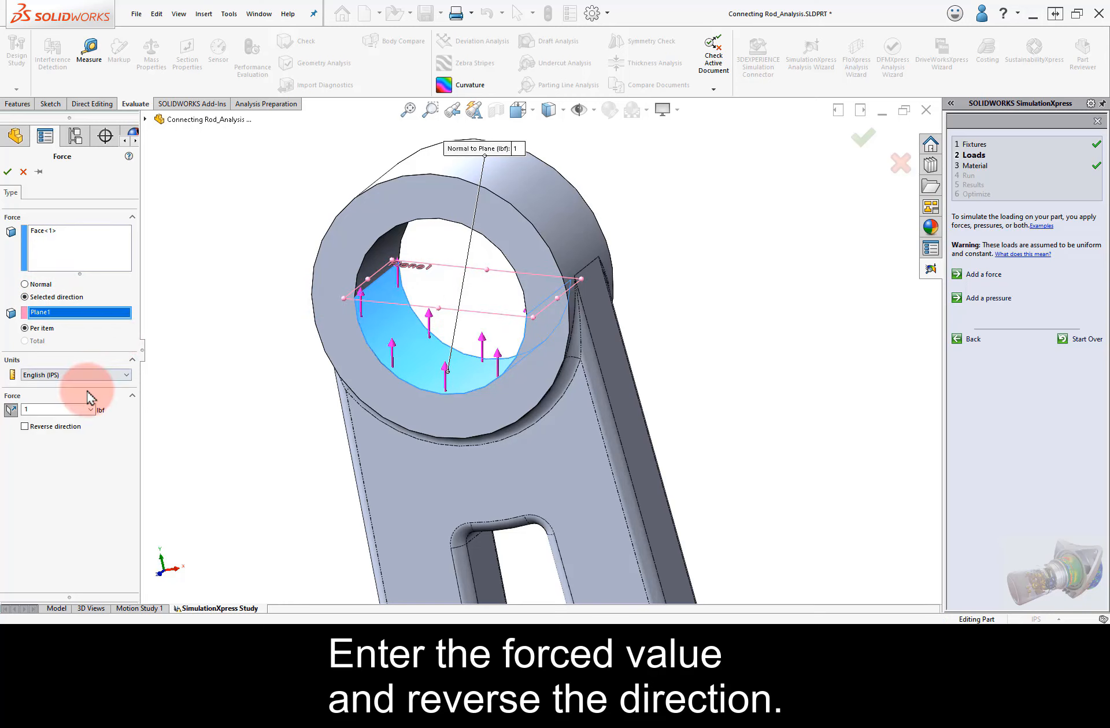
double_click(74, 409)
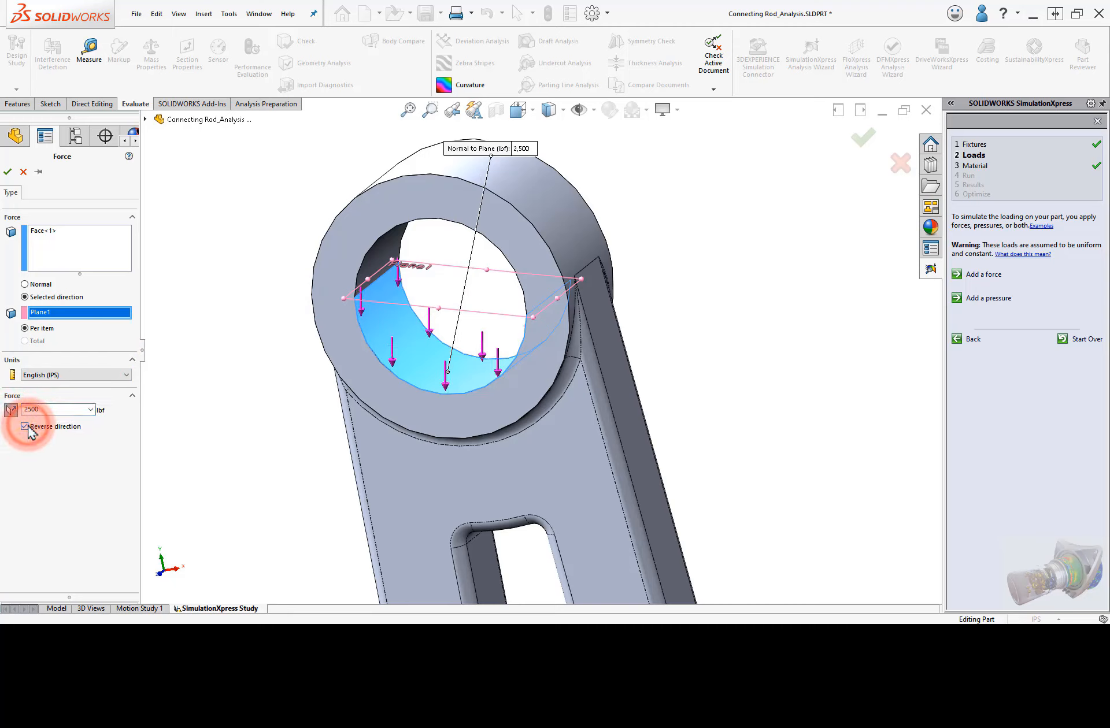
left_click(8, 174)
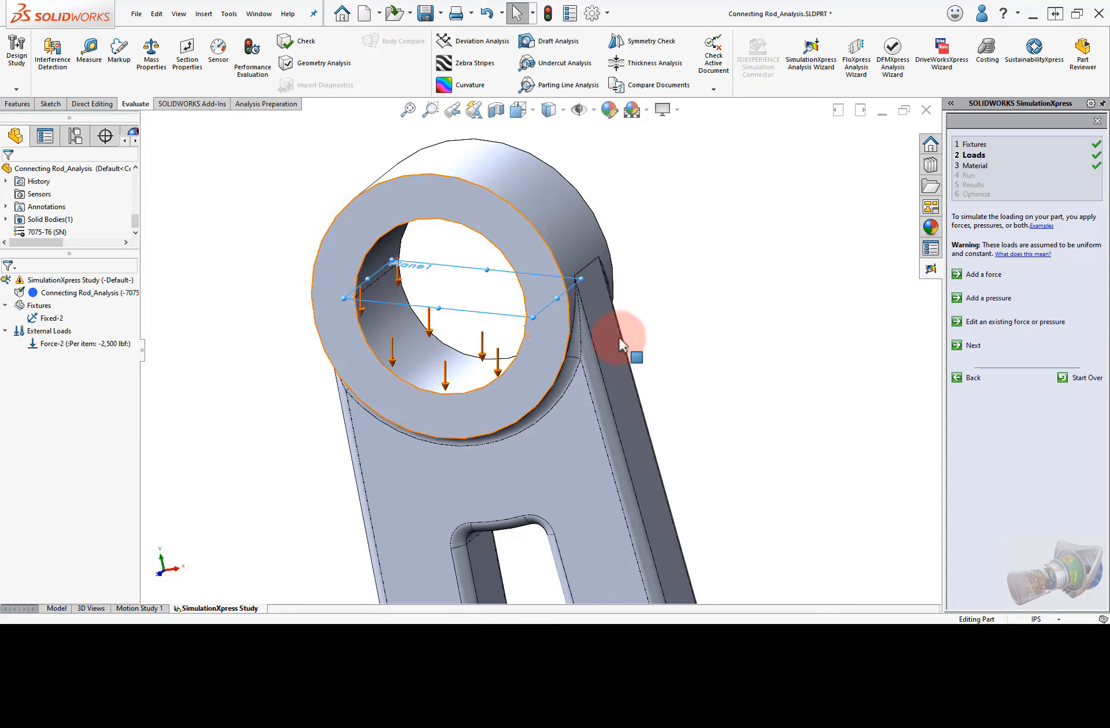
Step: Review the properties of the part's assigned material without changing it, and continue the wizard to the Run stage
left_click(973, 346)
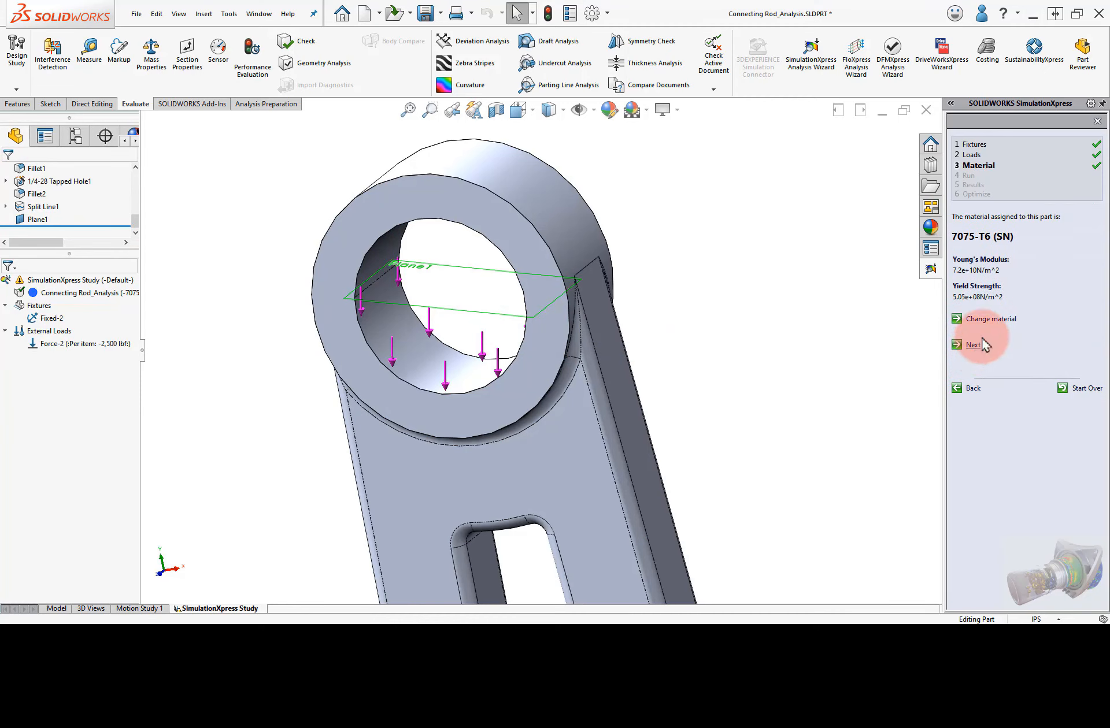
left_click(999, 166)
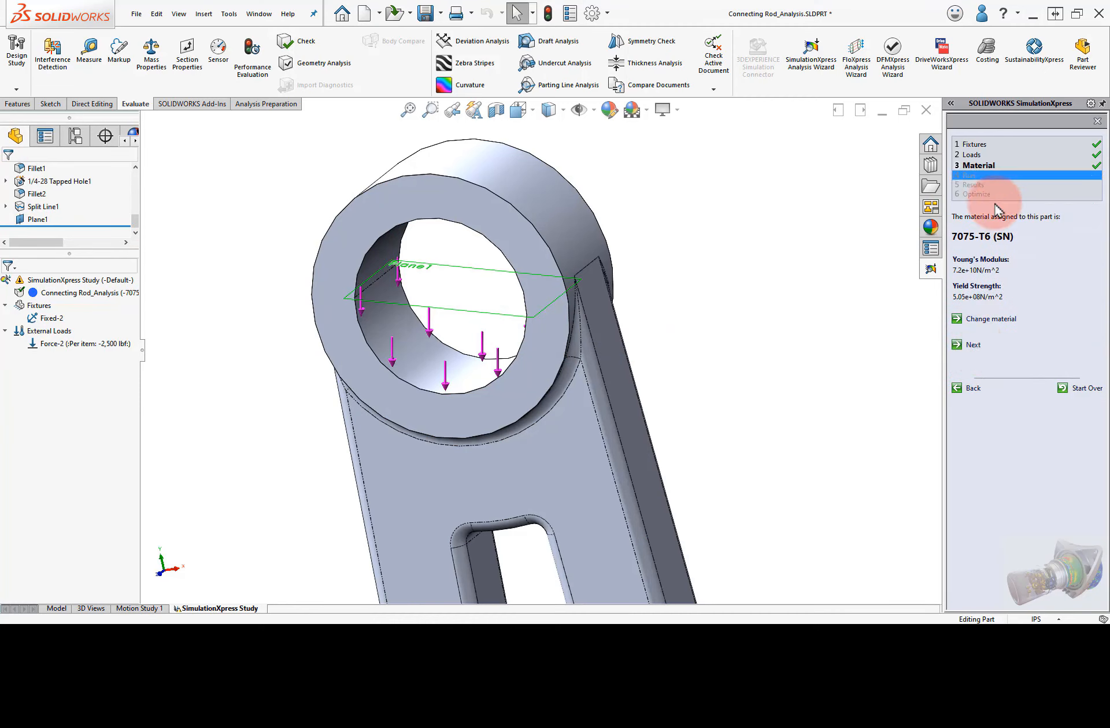
left_click(993, 321)
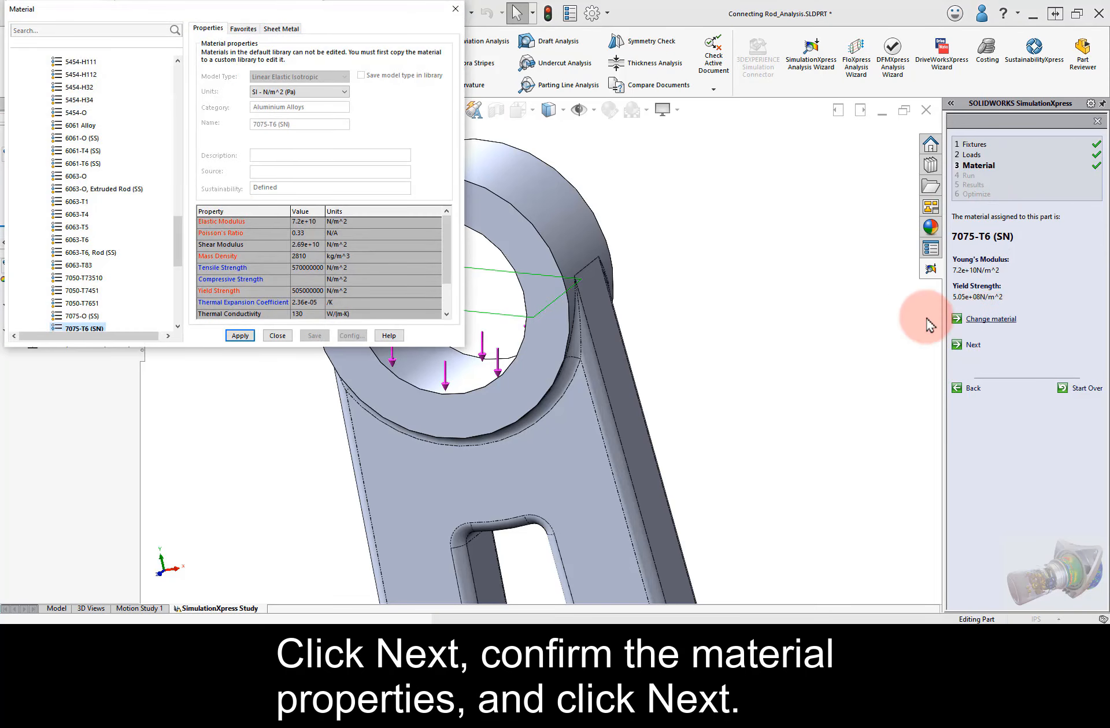
left_click(277, 336)
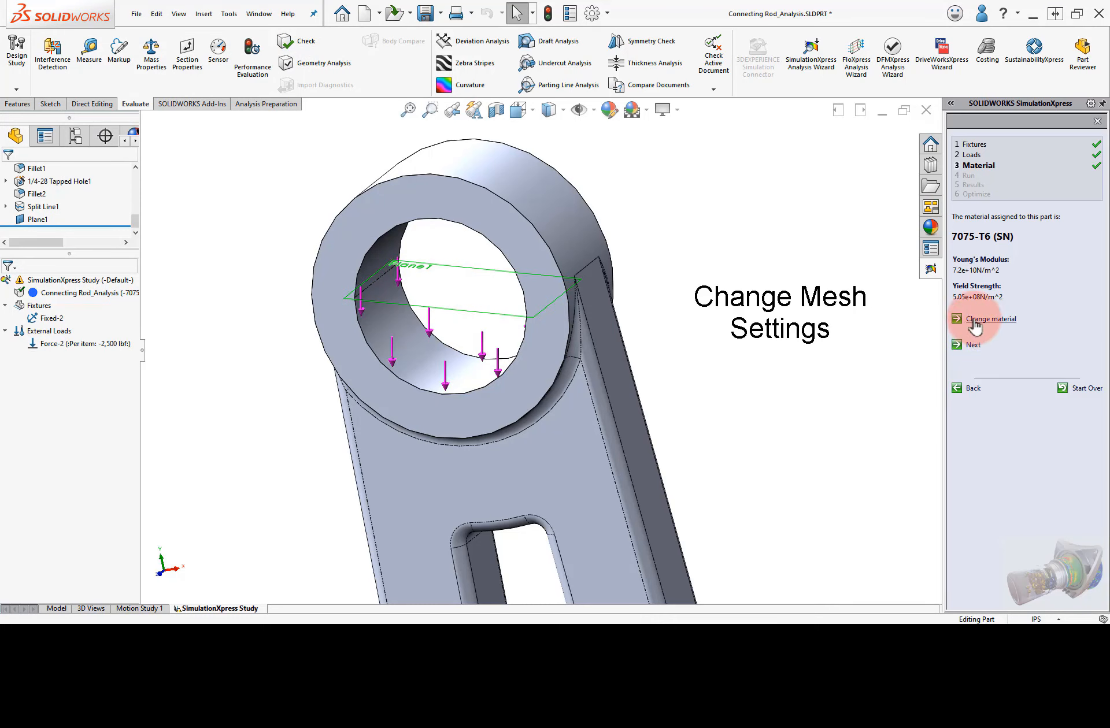
left_click(972, 345)
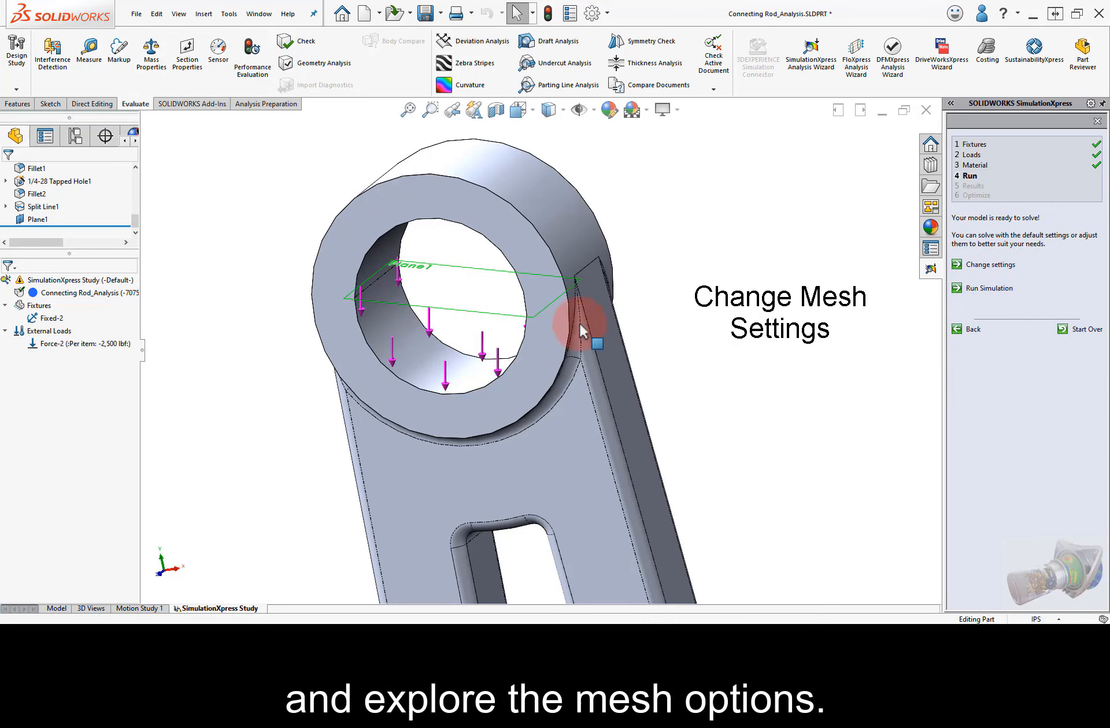
Step: Set the mesh density toward the fine end, accept the mesh settings and run the simulation
left_click(991, 266)
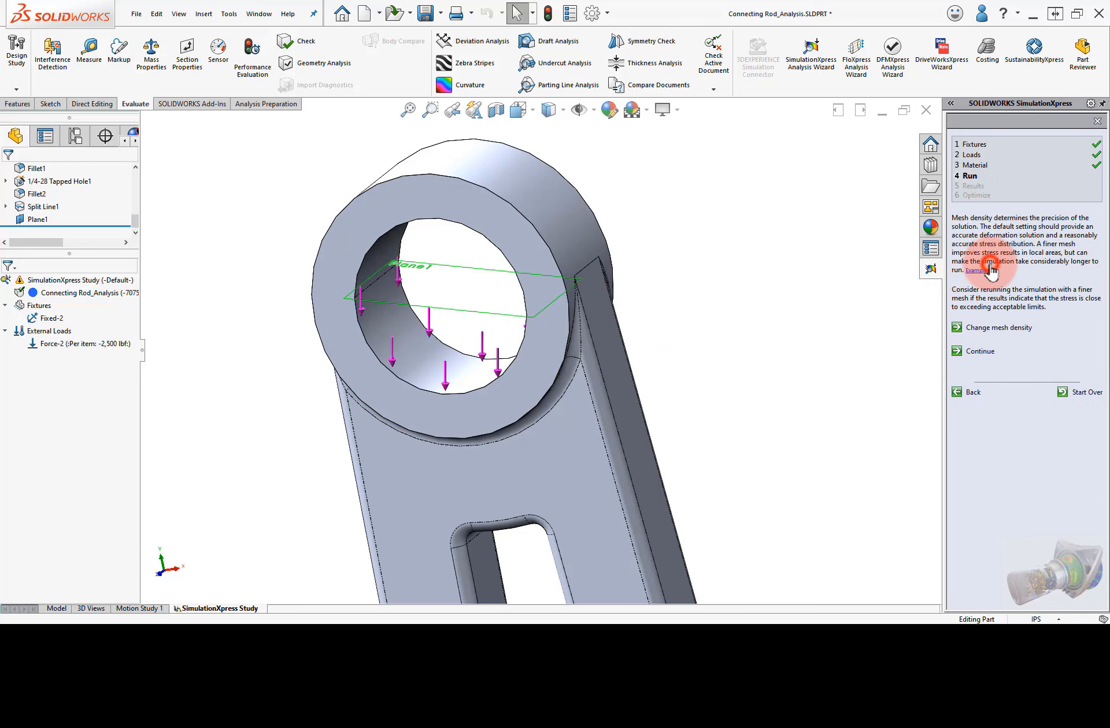
left_click(986, 330)
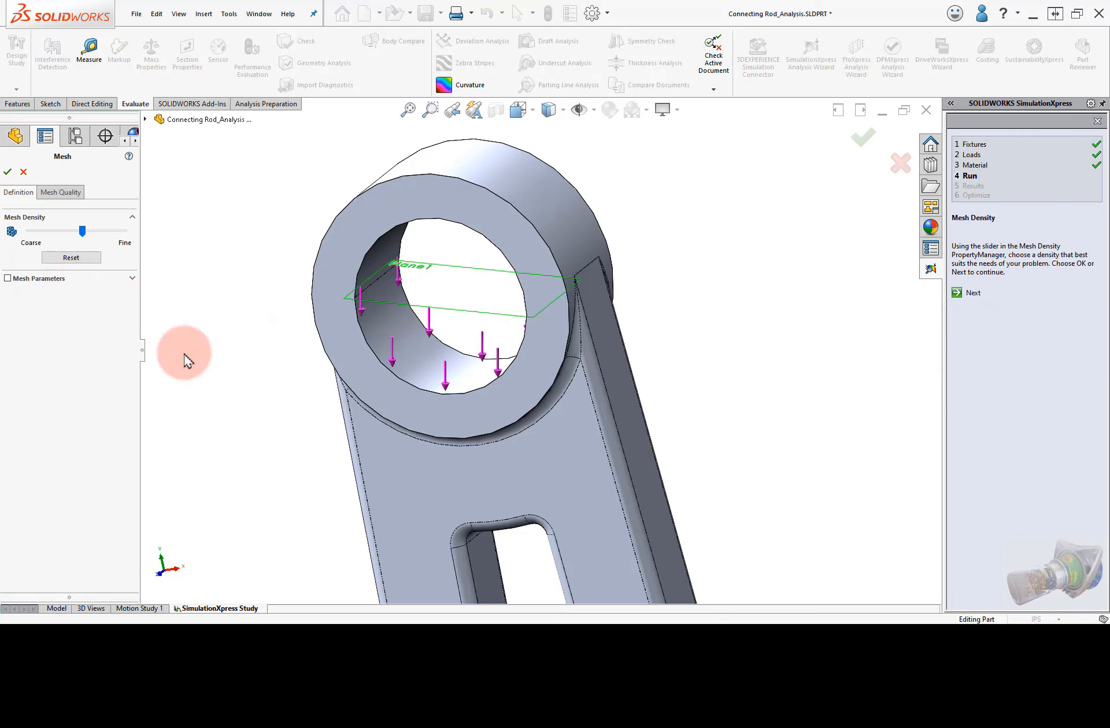
scroll(358, 489, "up", 6)
scroll(570, 543, "up", 2)
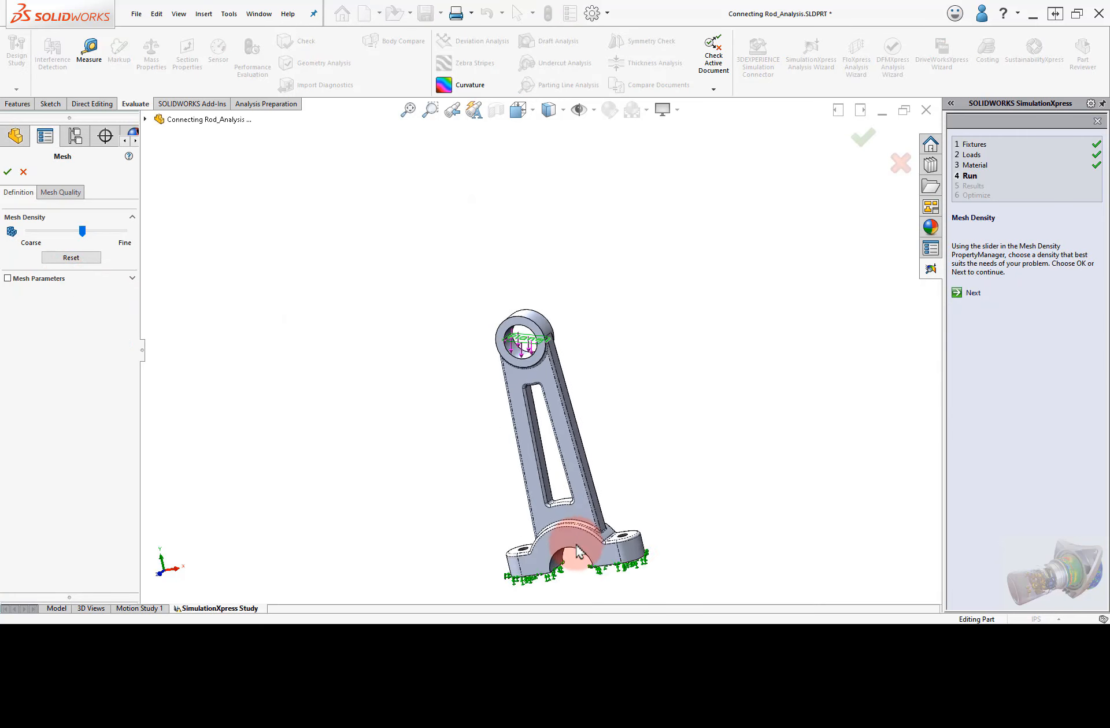
scroll(564, 521, "down", 5)
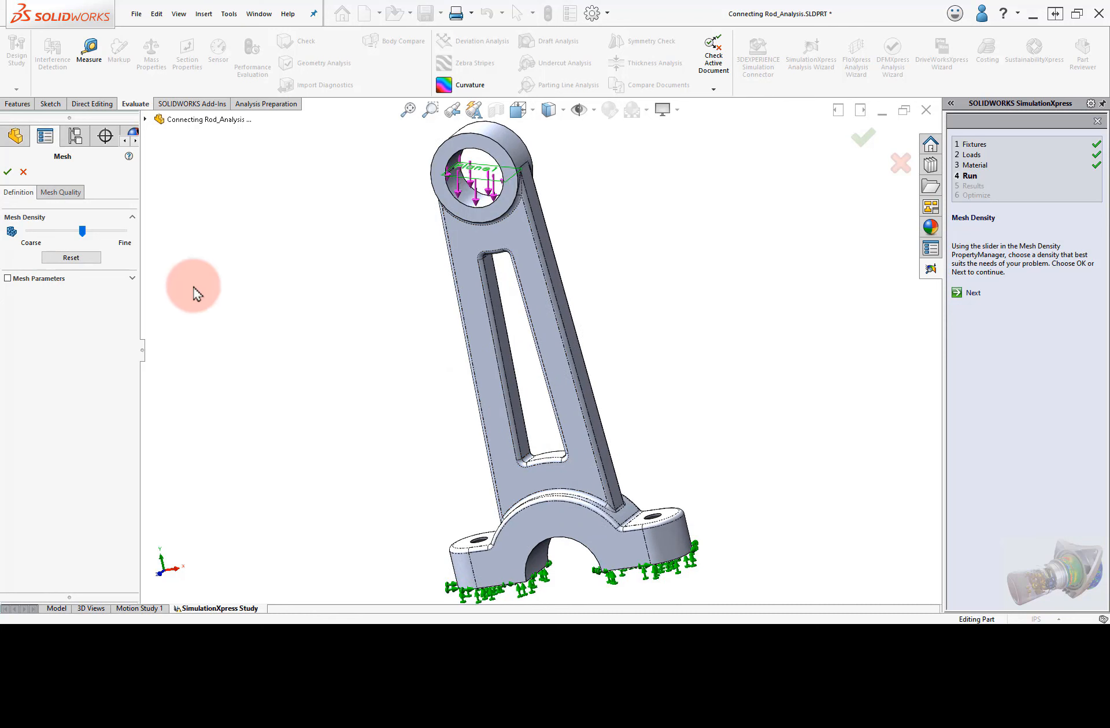
mouse_move(90, 236)
left_mouse_down()
mouse_move(63, 237)
mouse_move(76, 240)
left_mouse_up()
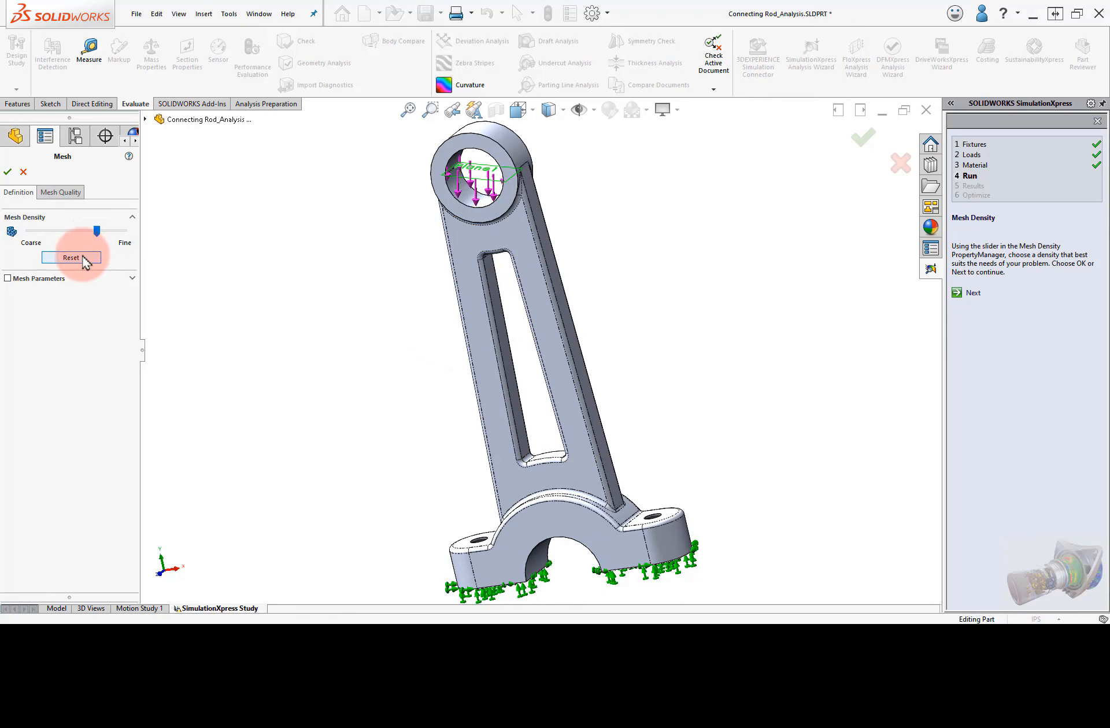
left_click(8, 173)
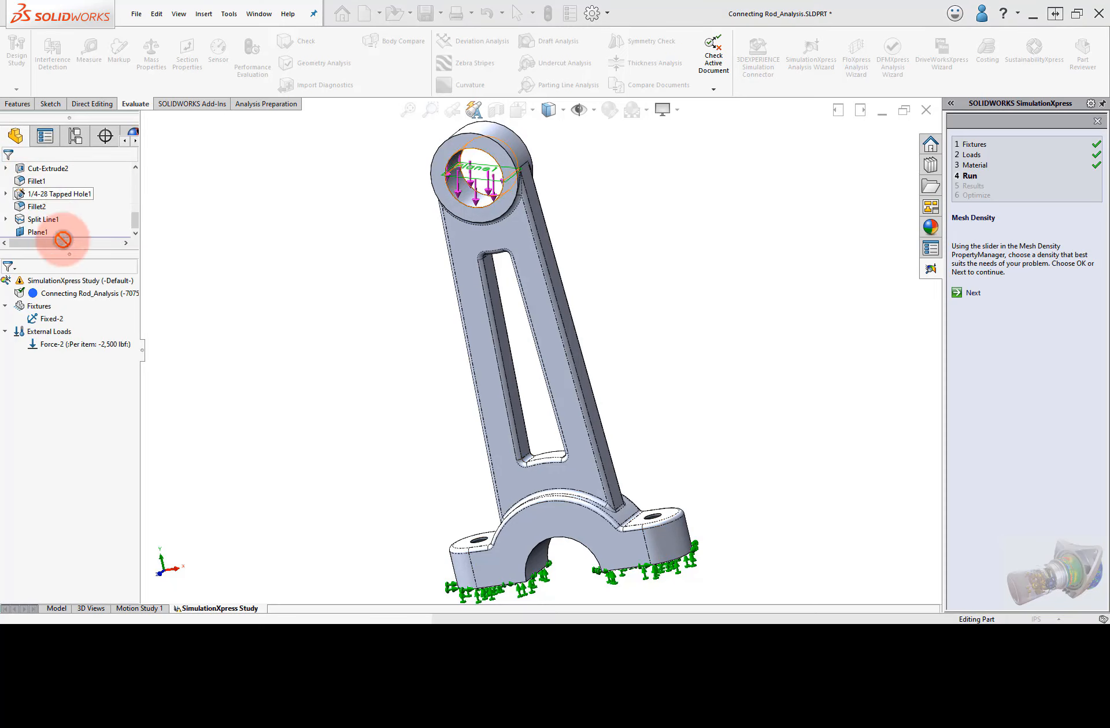
left_click(971, 293)
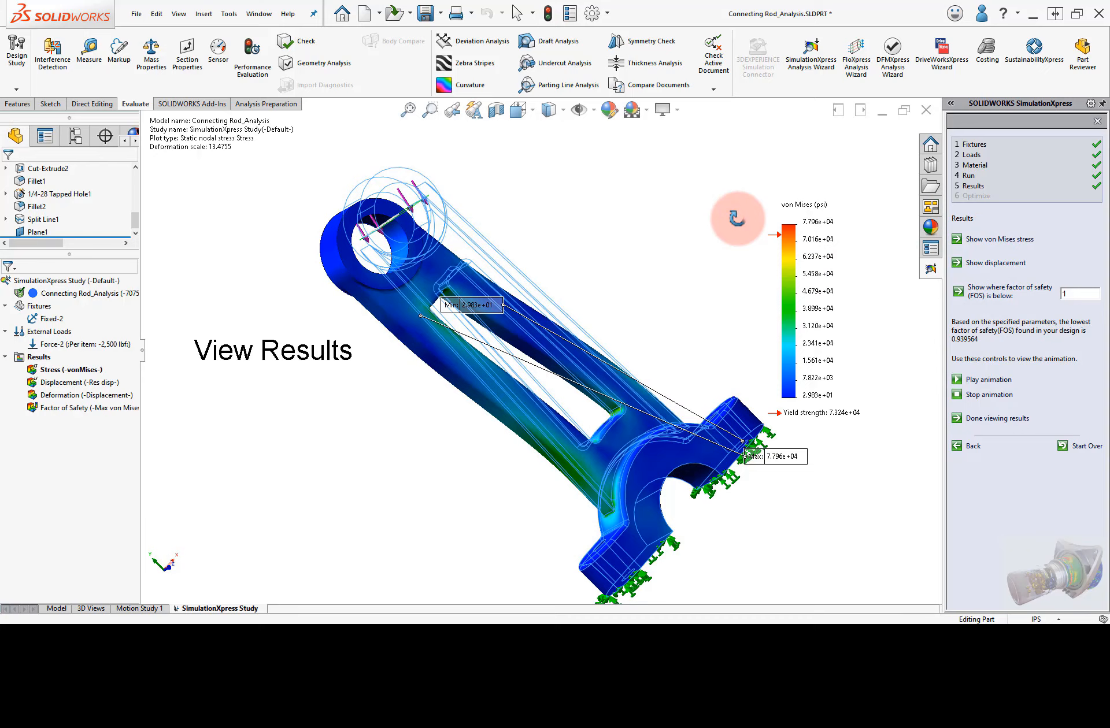
Step: Move the Max and Min stress callouts clear of the deformed rod and show the displacement plot
middle_click_drag(736, 218, 676, 301)
left_click_drag(798, 467, 347, 366)
left_click_drag(483, 297, 741, 356)
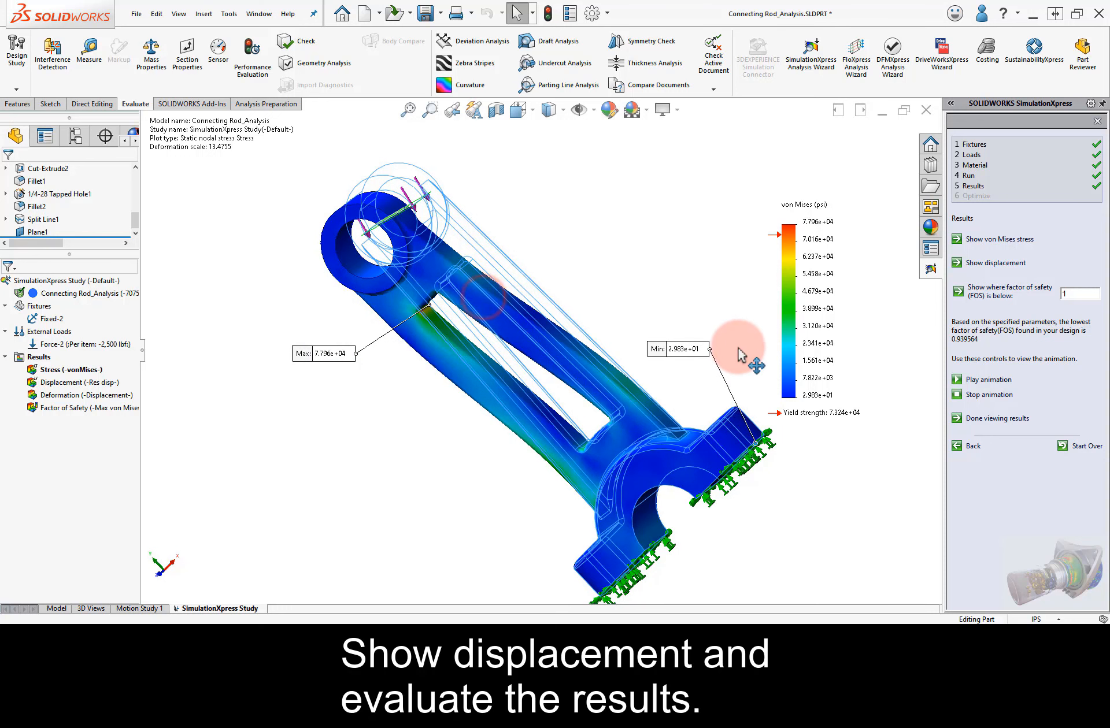
left_click(987, 265)
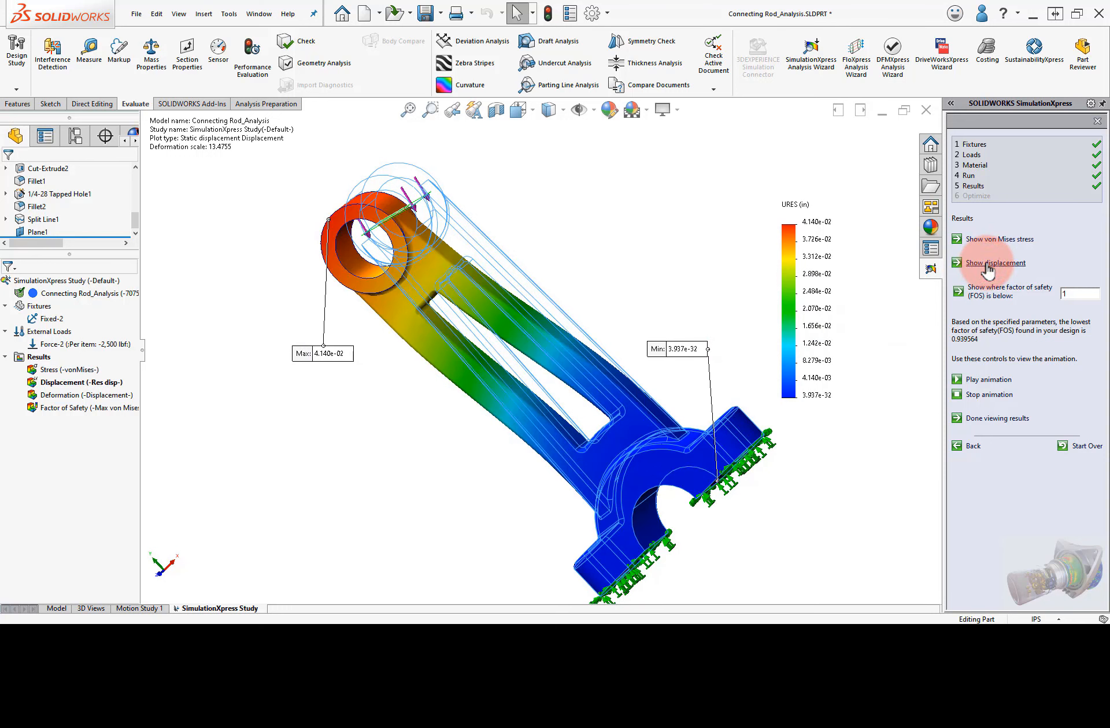
middle_click_drag(578, 323, 607, 341)
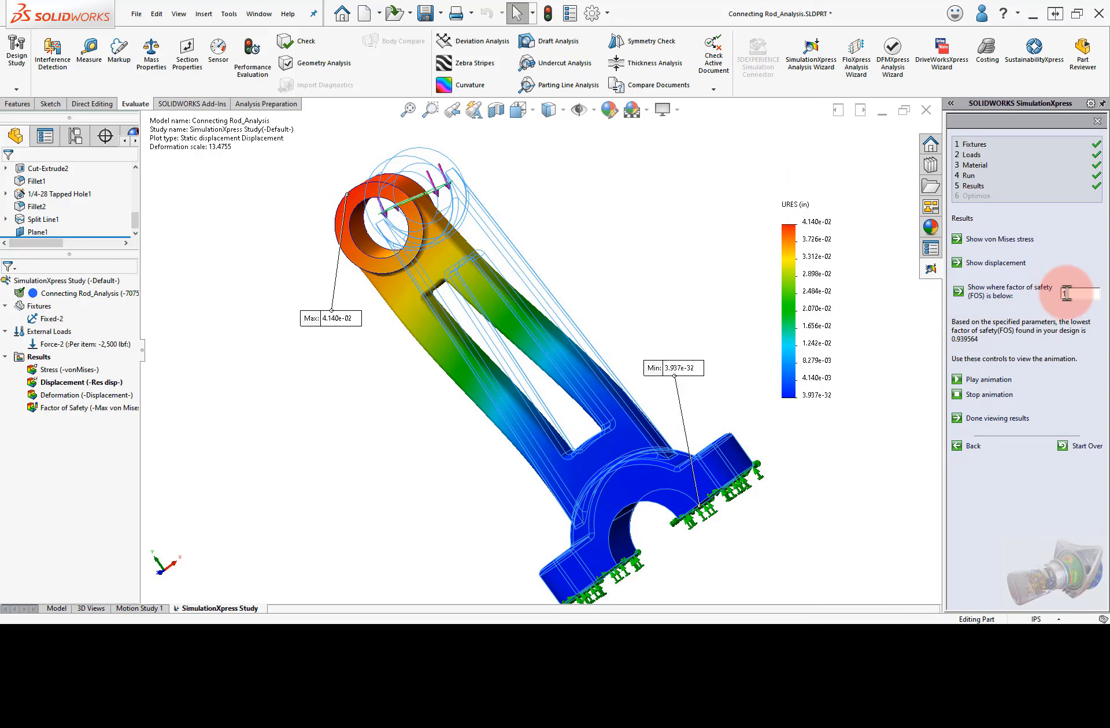
Step: Set the factor of safety threshold to 2 and show where the rod falls below it
left_click_drag(1066, 293, 1061, 295)
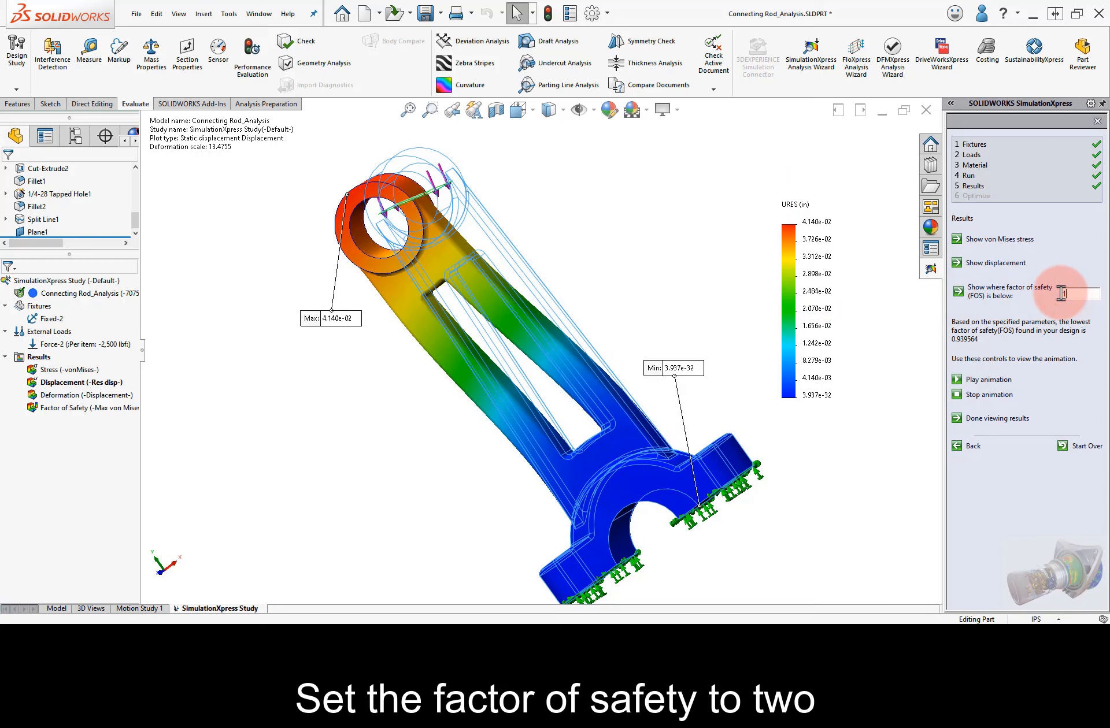
type("2")
left_click_drag(1078, 296, 1051, 301)
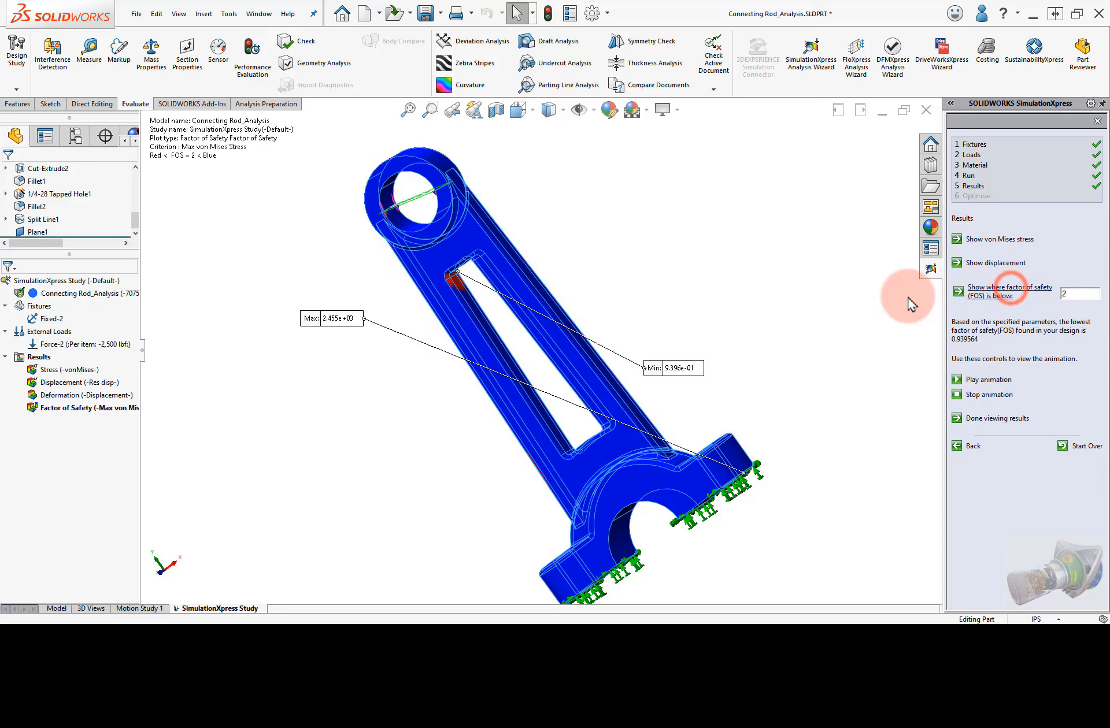
middle_click_drag(718, 312, 753, 294)
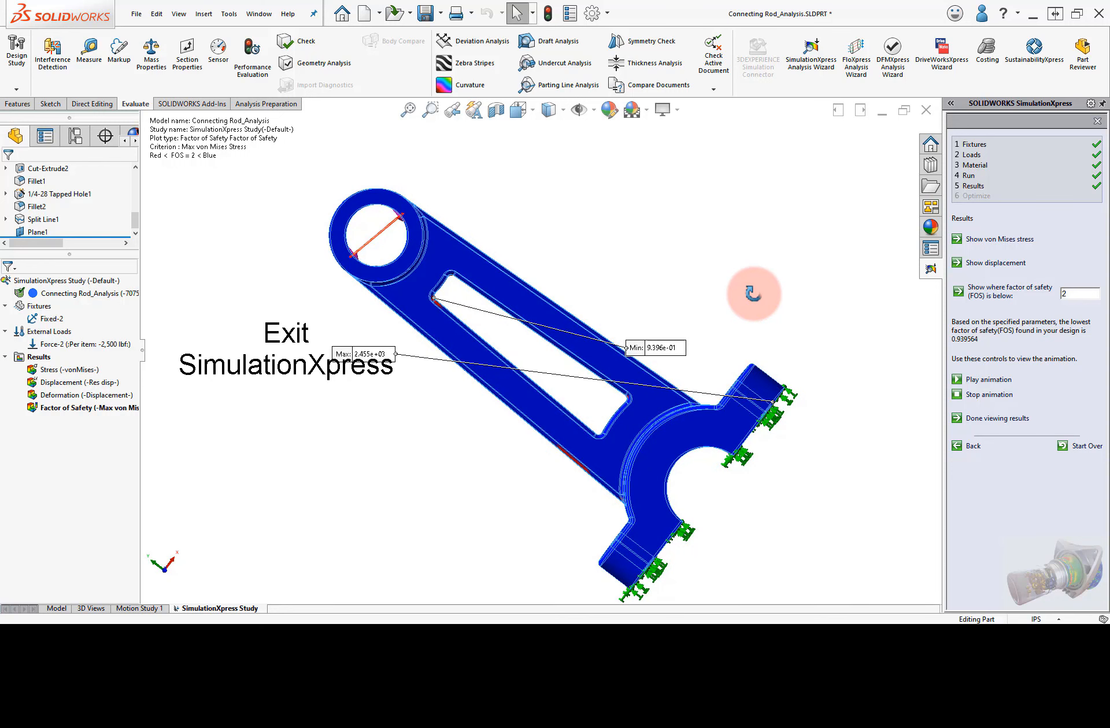
Step: Exit SimulationXpress, saving the analysis data, and return to the connecting rod model
left_click(1097, 123)
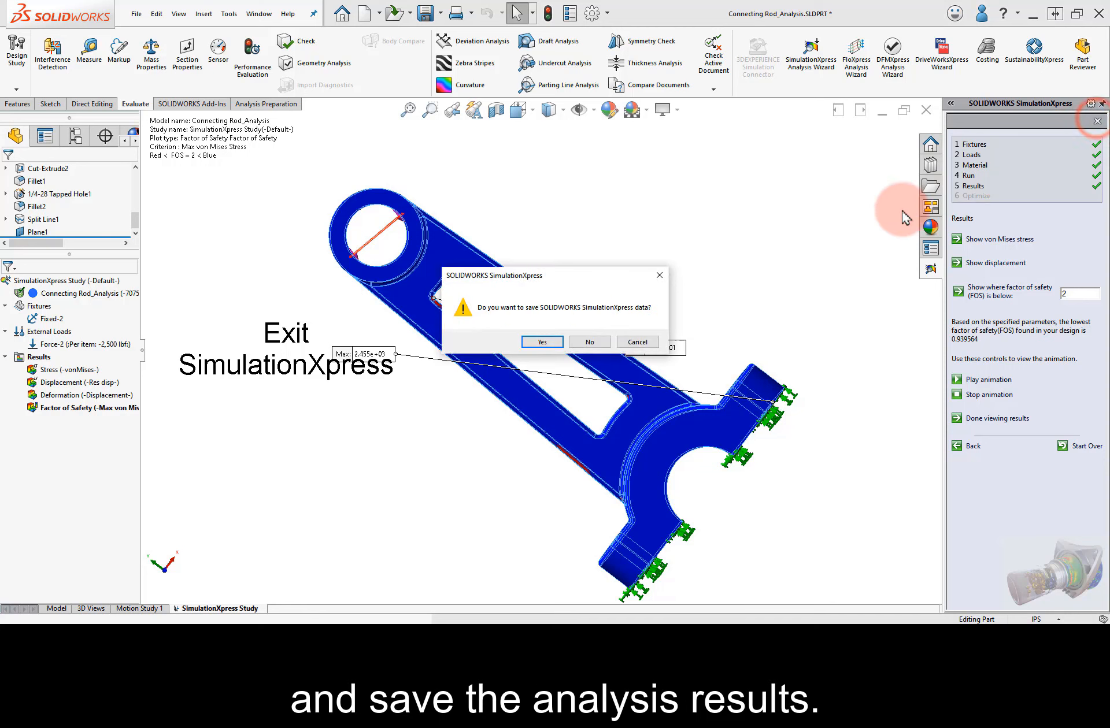
left_click(541, 342)
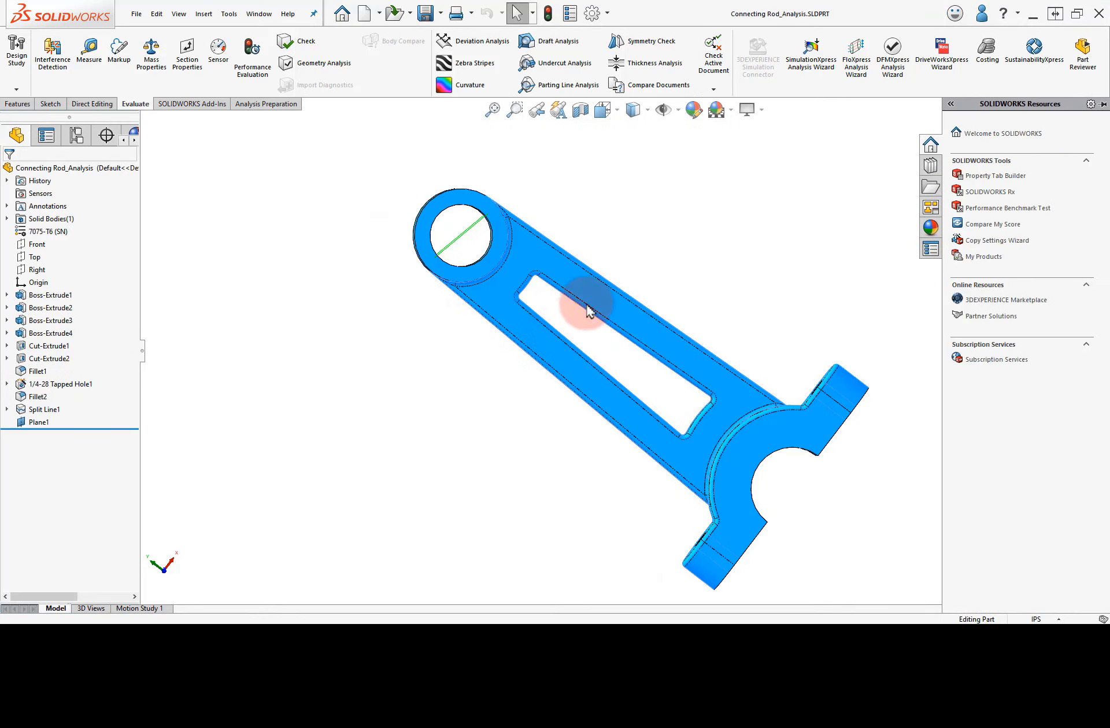
middle_click_drag(699, 275, 700, 356)
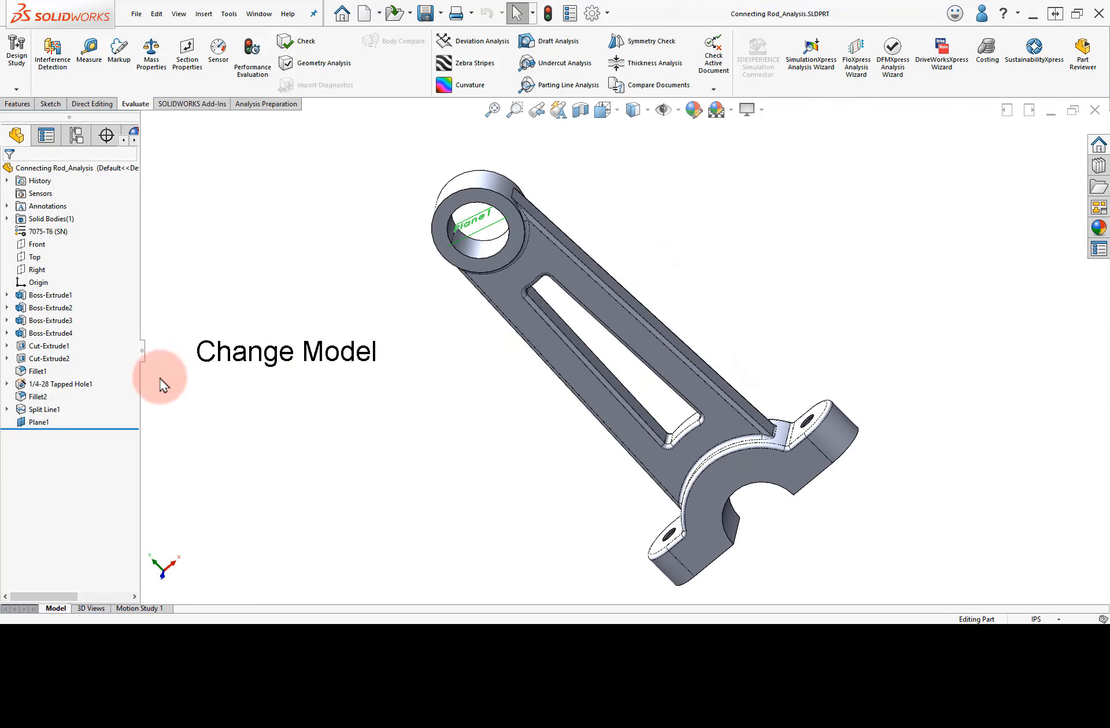
Step: Edit the fillet on the corners of the rod's slot and set its radius to 0.2 in
left_click(36, 372)
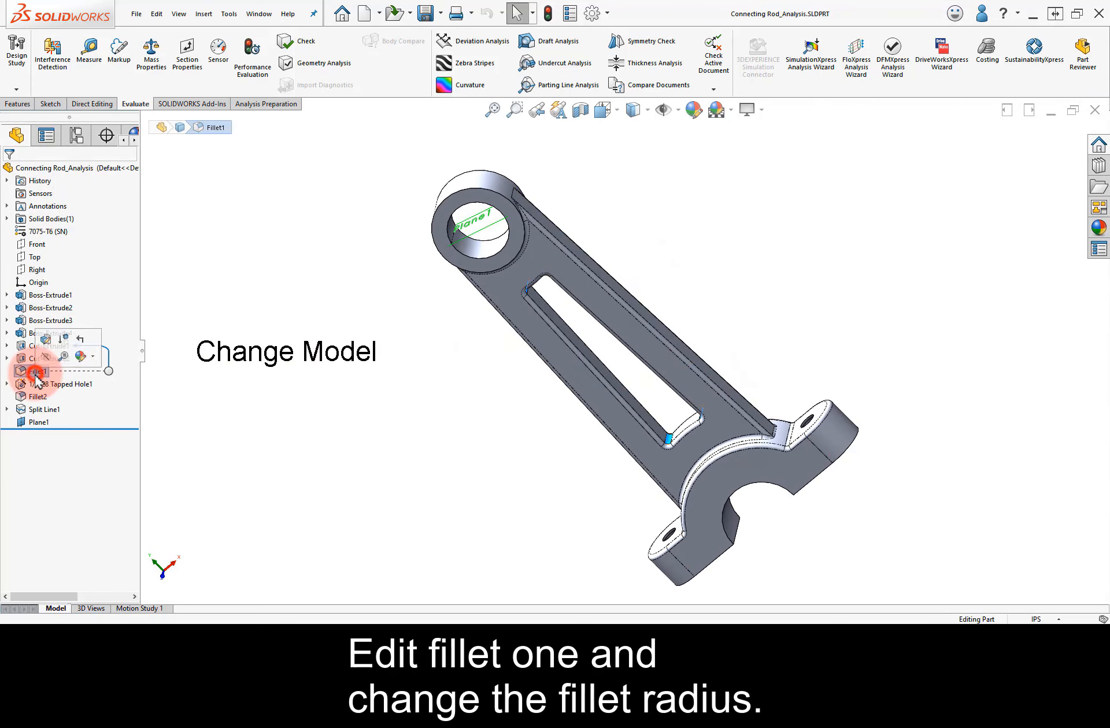
left_click(46, 341)
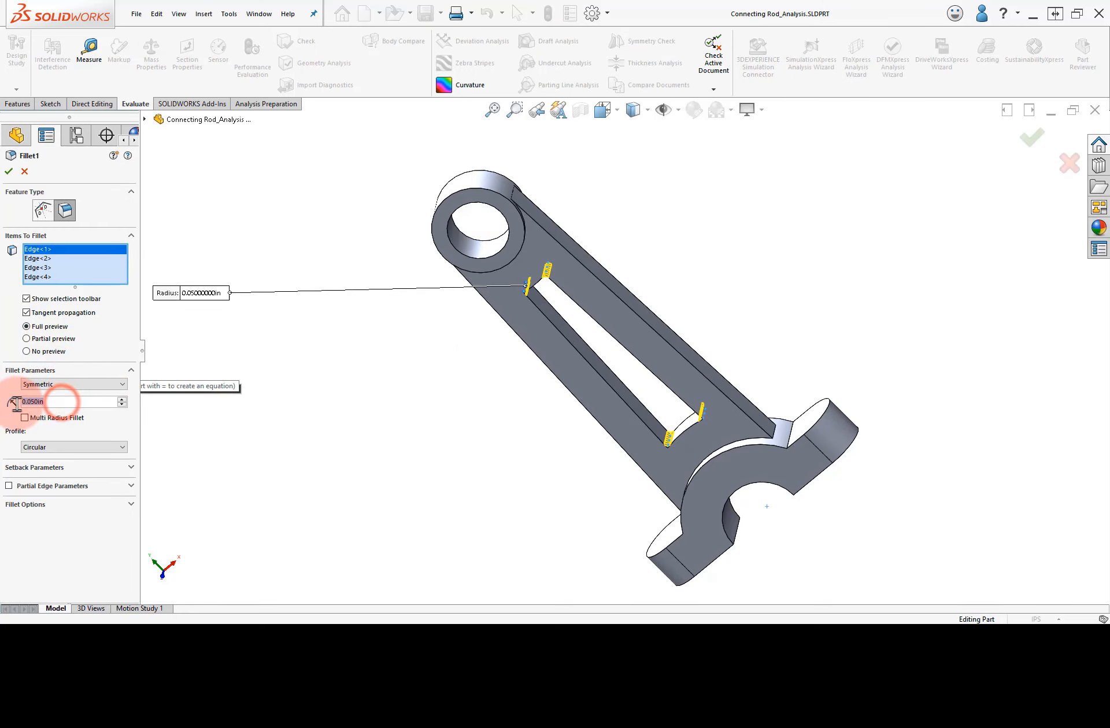
type(".2")
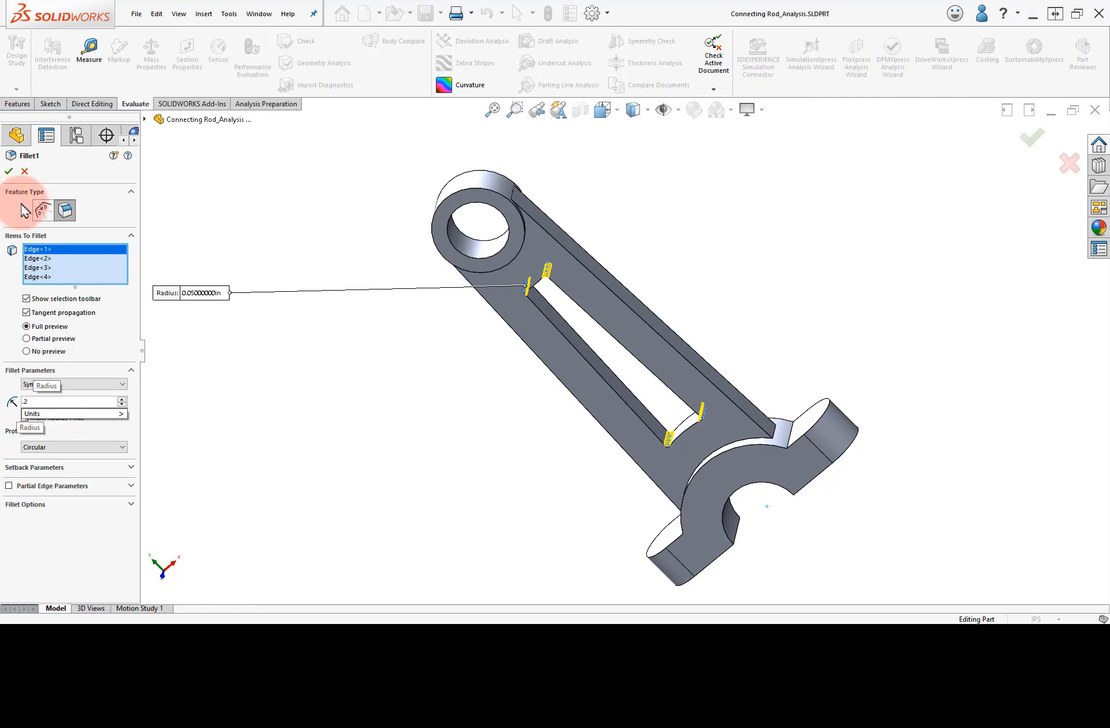
left_click(7, 172)
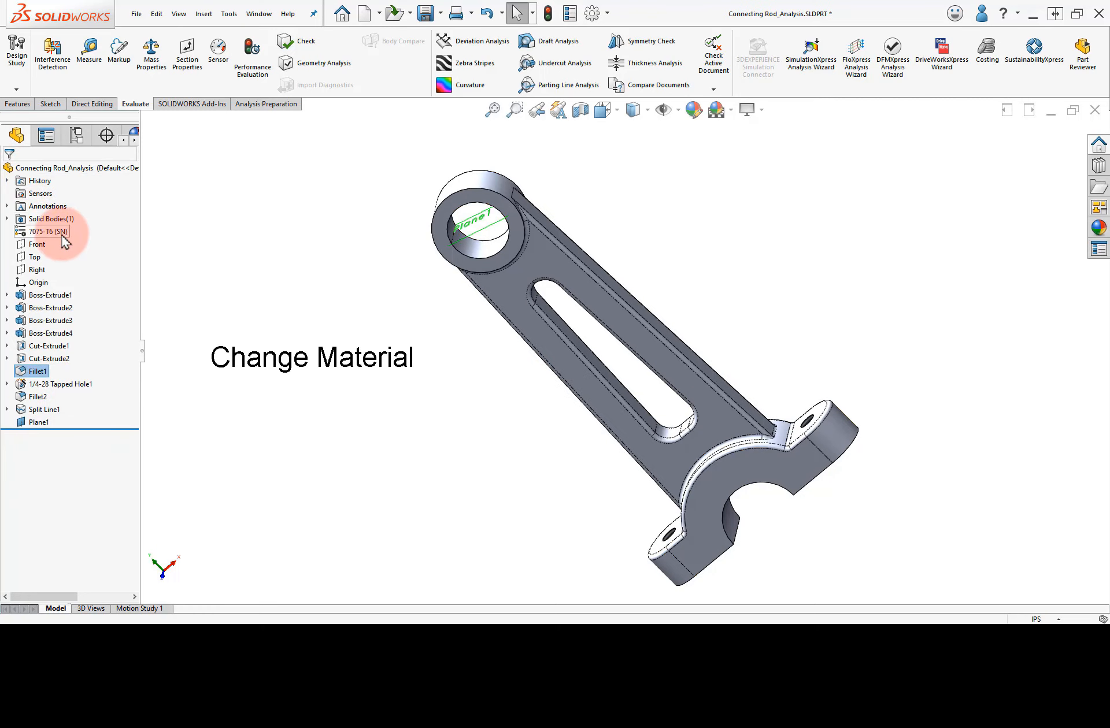
Step: Change the part's material to AISI 4340 Steel, normalized, from the SOLIDWORKS Steel library
right_click(63, 237)
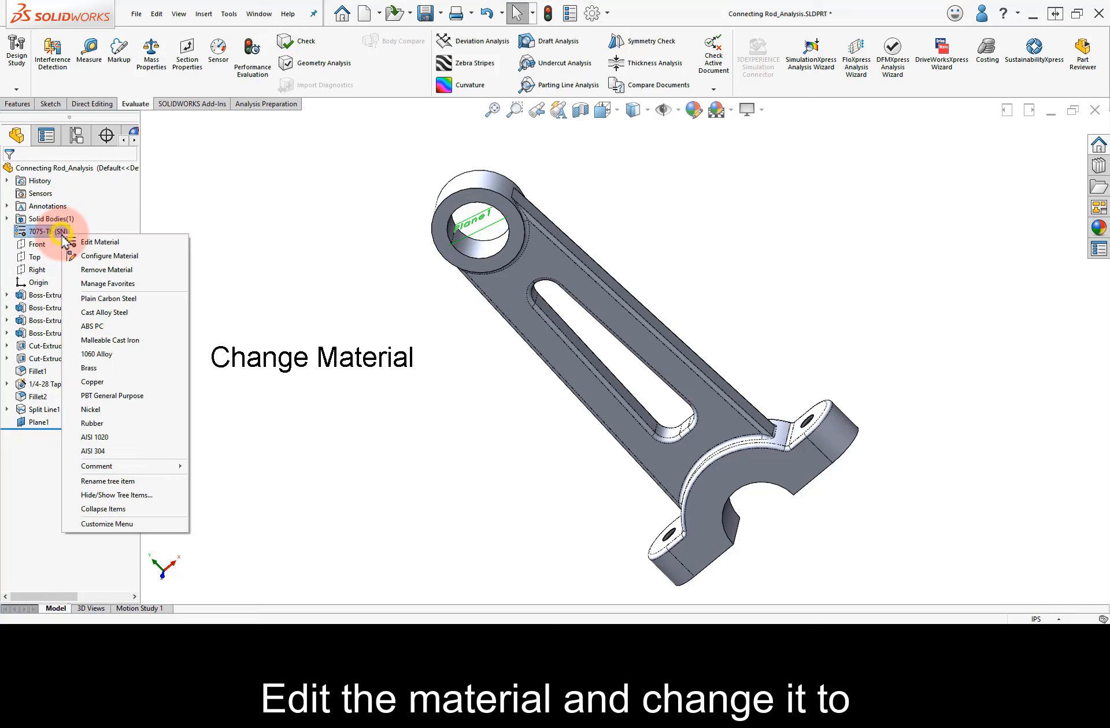
left_click(96, 242)
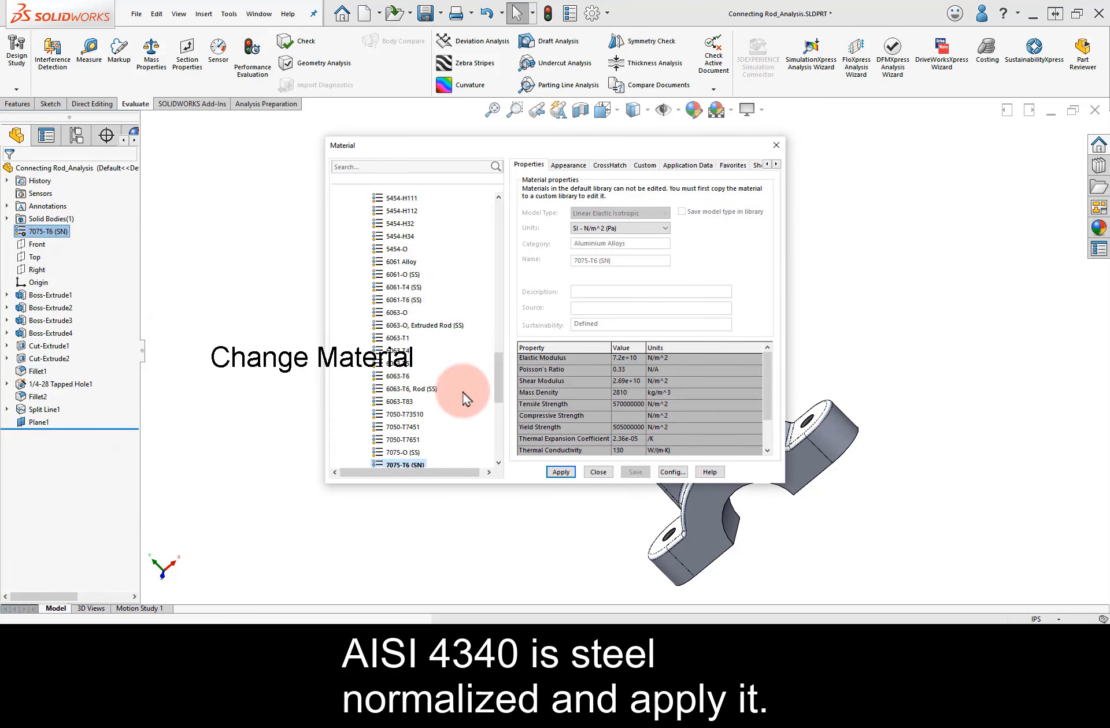
left_click_drag(499, 376, 495, 217)
left_click(350, 251)
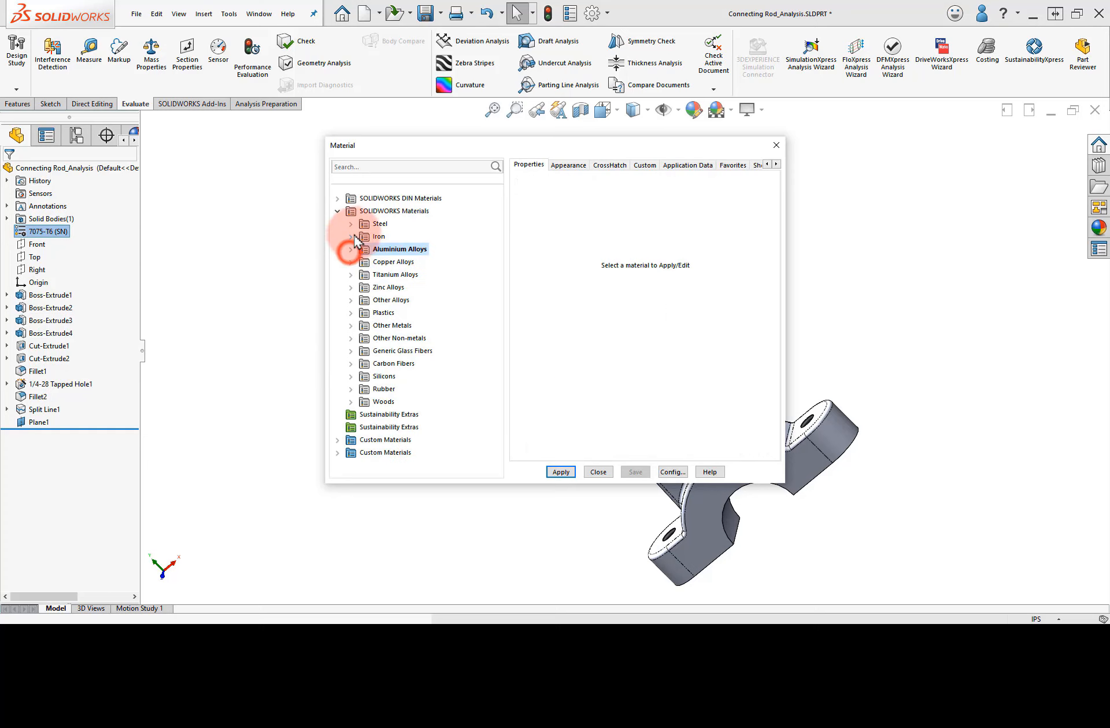
left_click(350, 225)
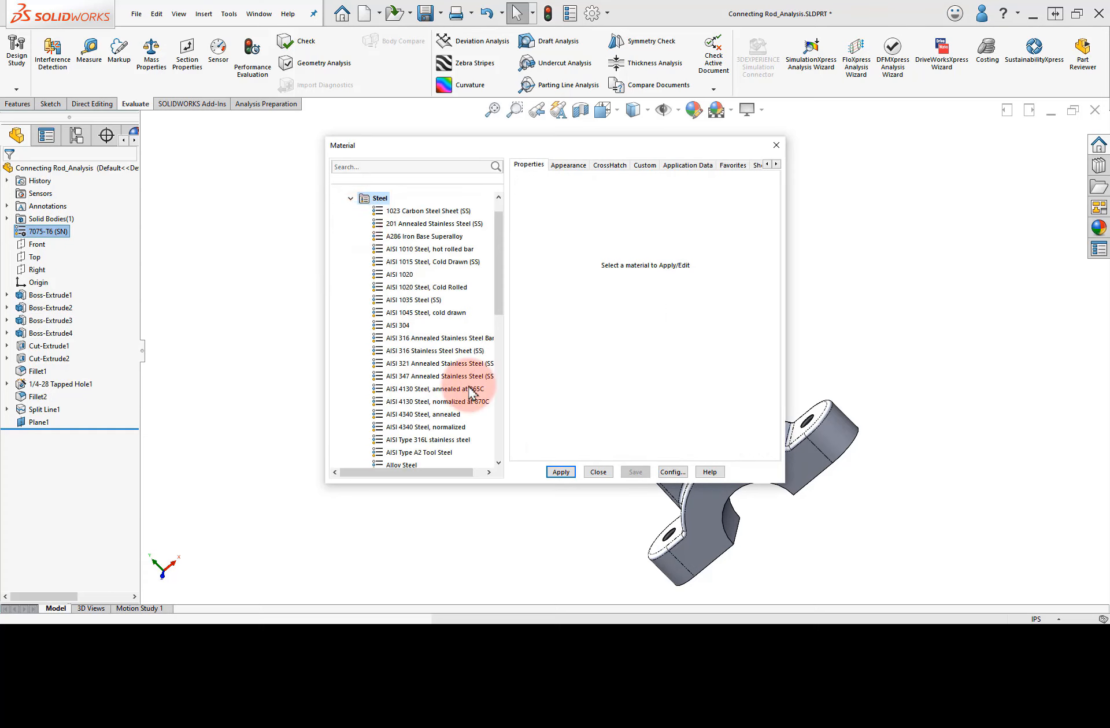
scroll(499, 295, "down", 2)
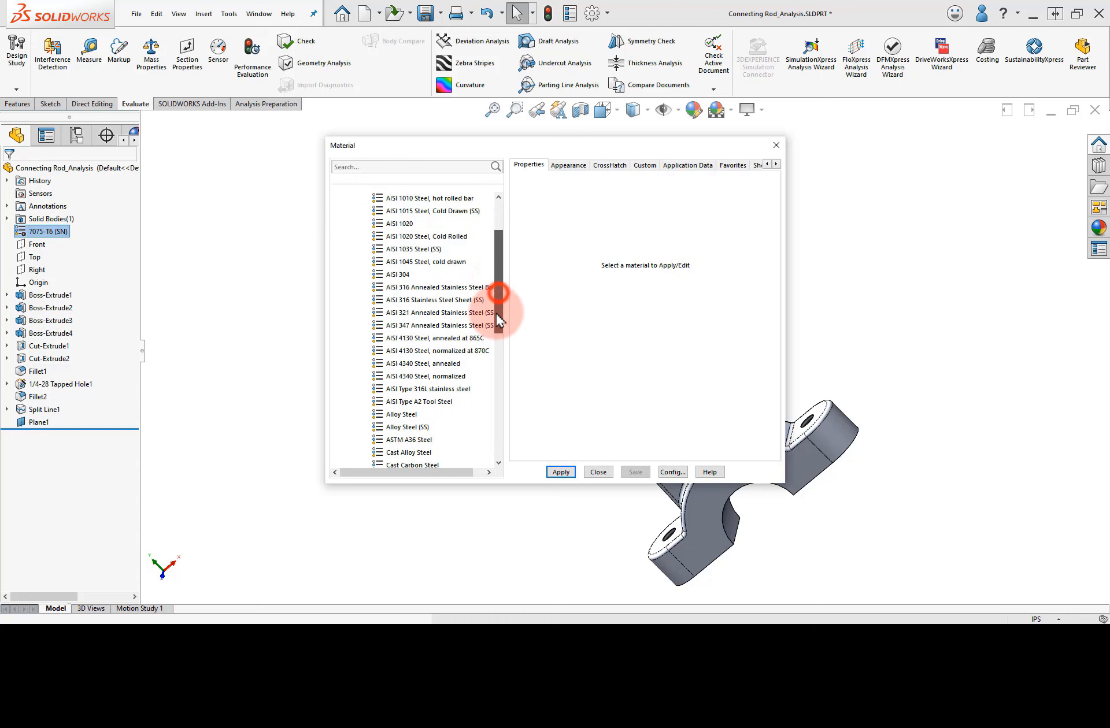
left_click(446, 376)
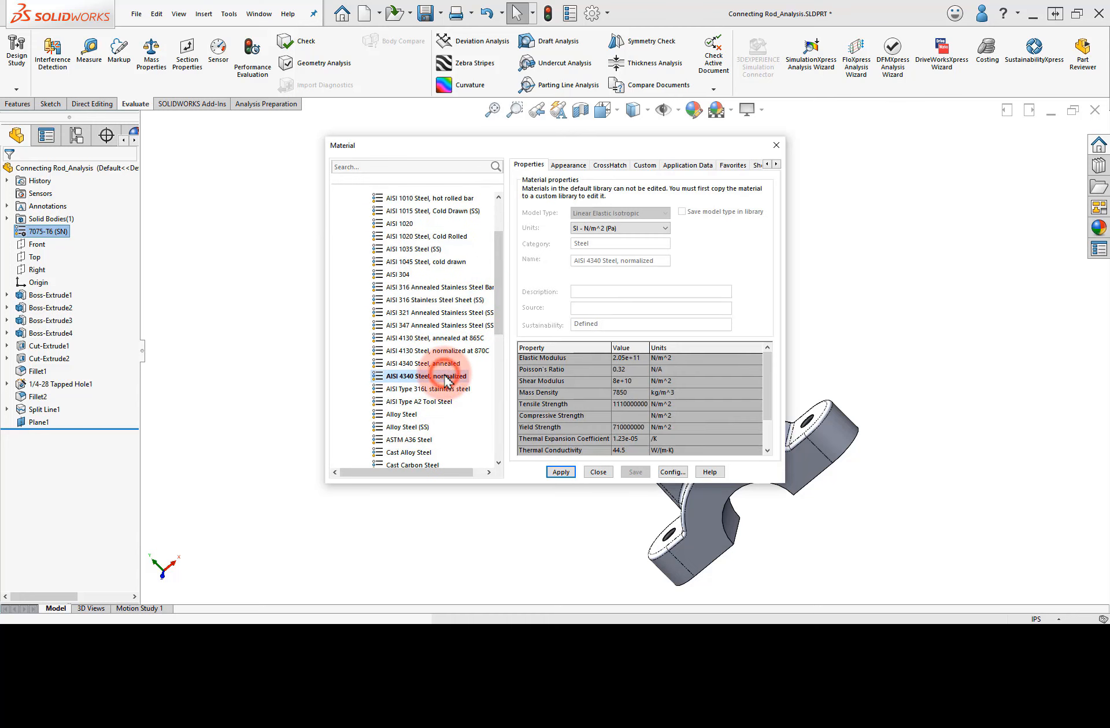
left_click(562, 472)
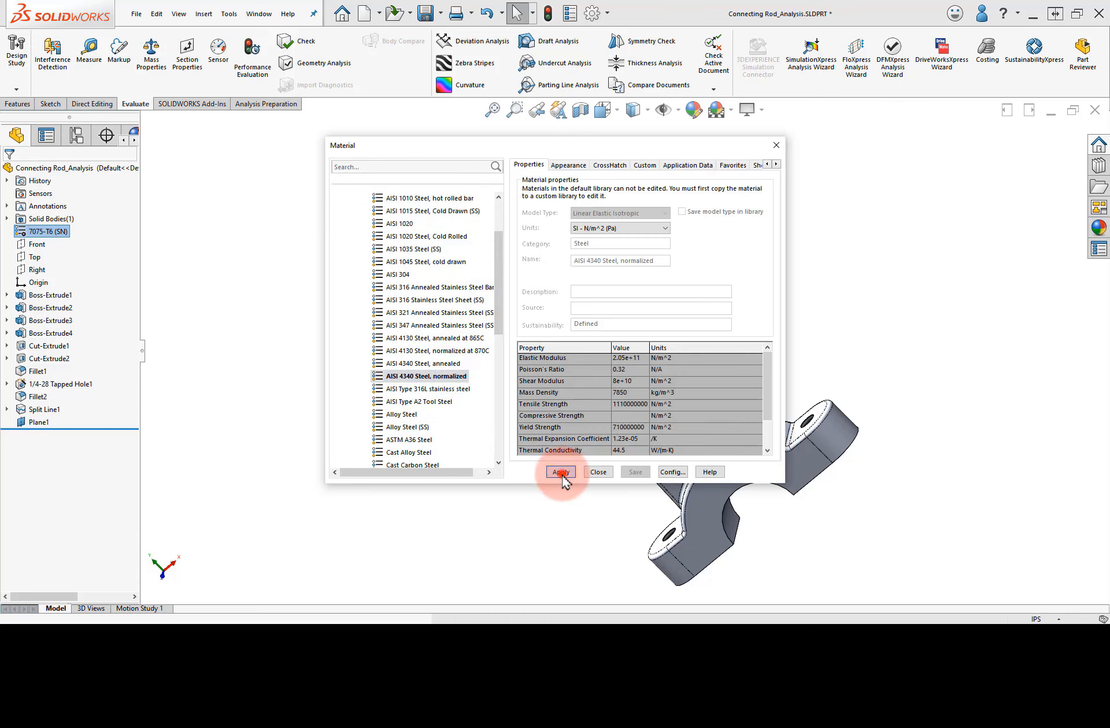
left_click(598, 472)
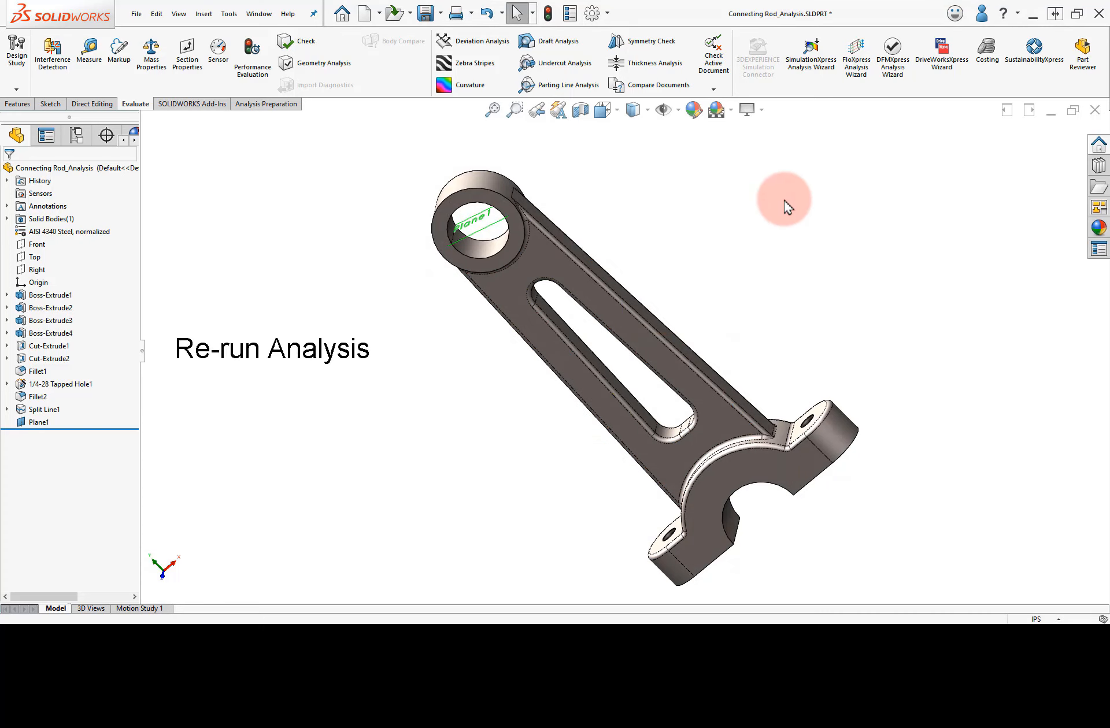
Step: Reopen SimulationXpress and rerun the existing study on the modified connecting rod
left_click(809, 78)
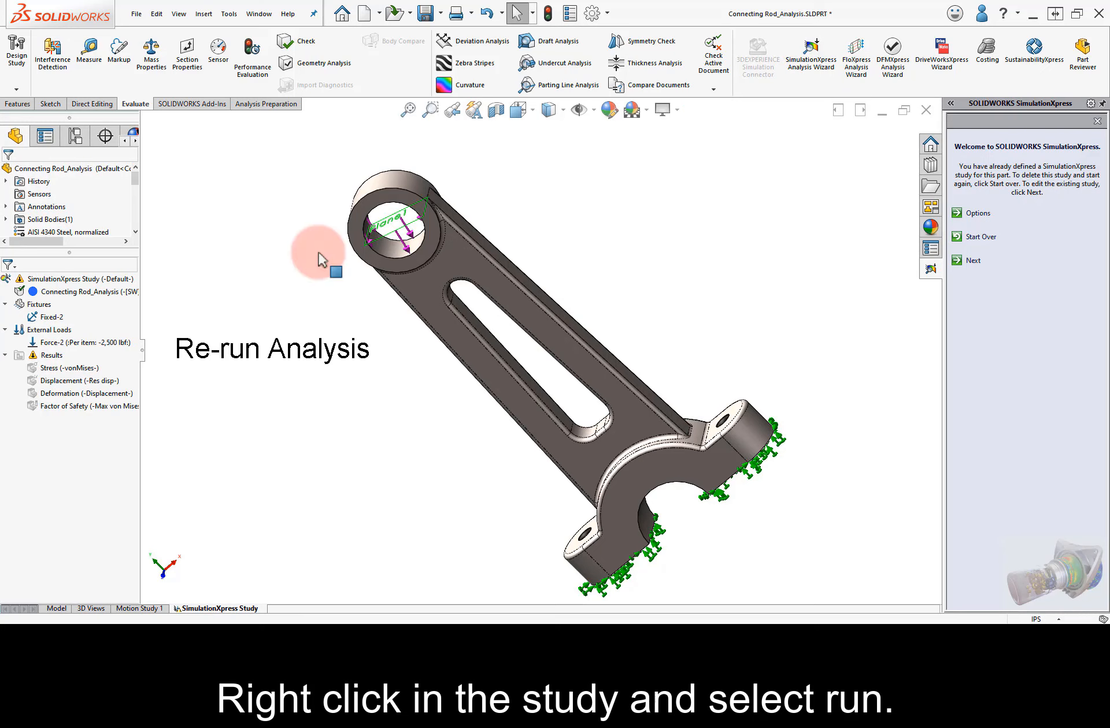
left_click(84, 279)
right_click(85, 280)
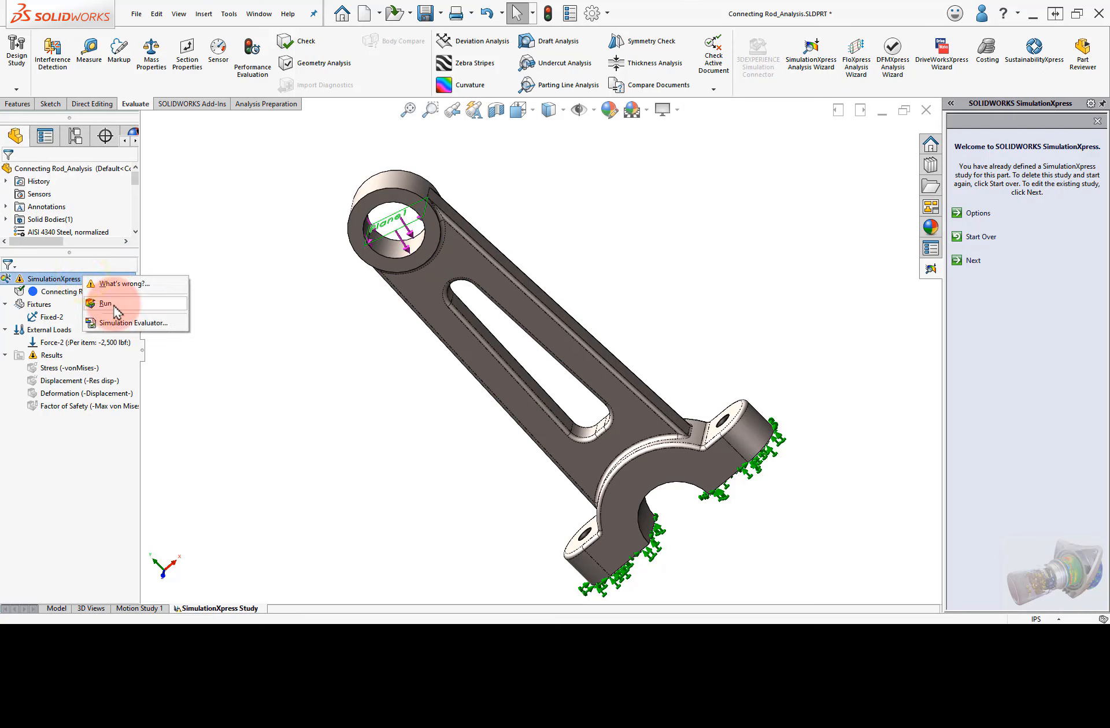
left_click(112, 299)
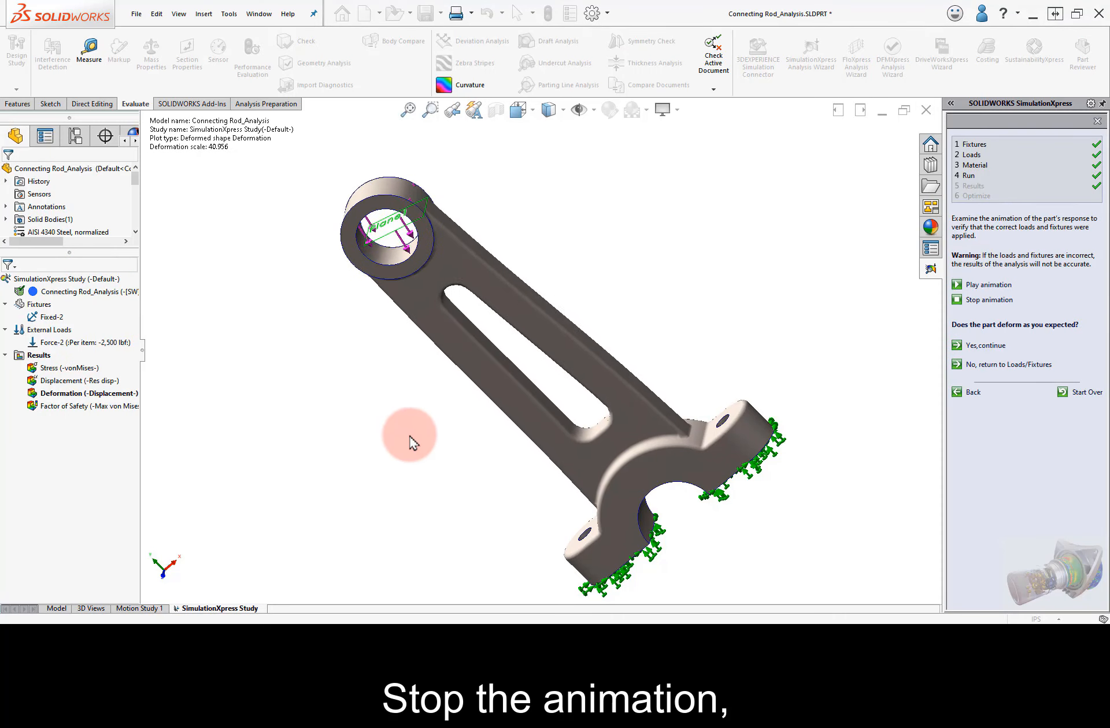
Step: Accept the rod's deformation as expected and show the von Mises stress plot
middle_click_drag(408, 441, 405, 401)
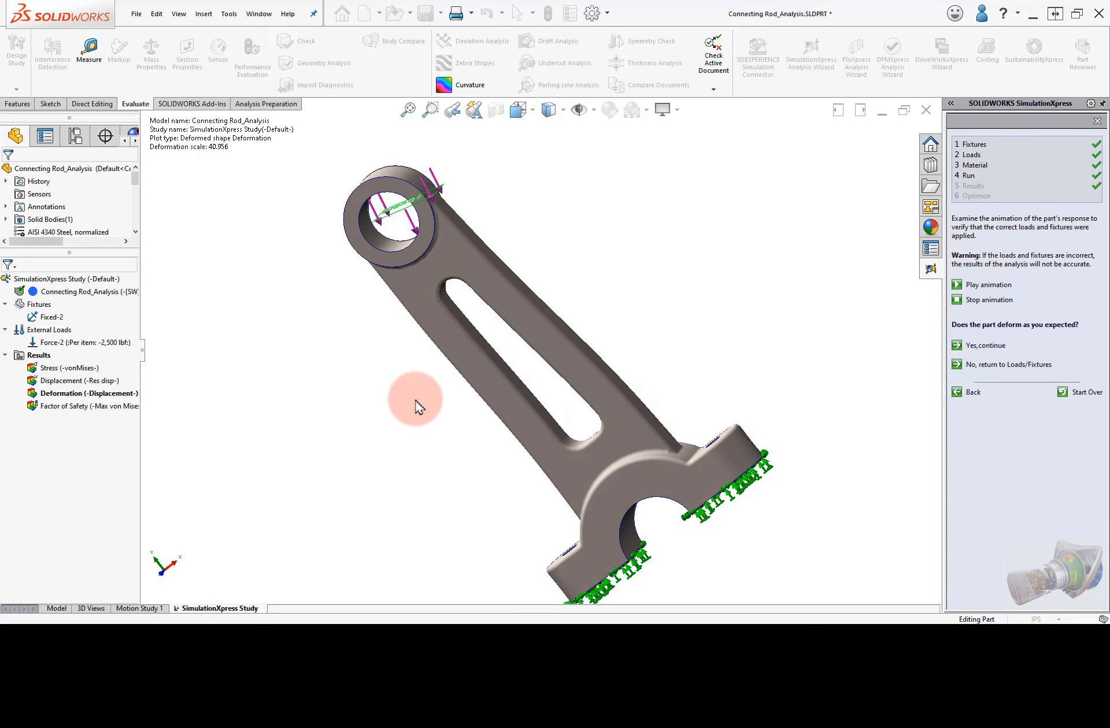
left_click(981, 347)
left_click(1008, 241)
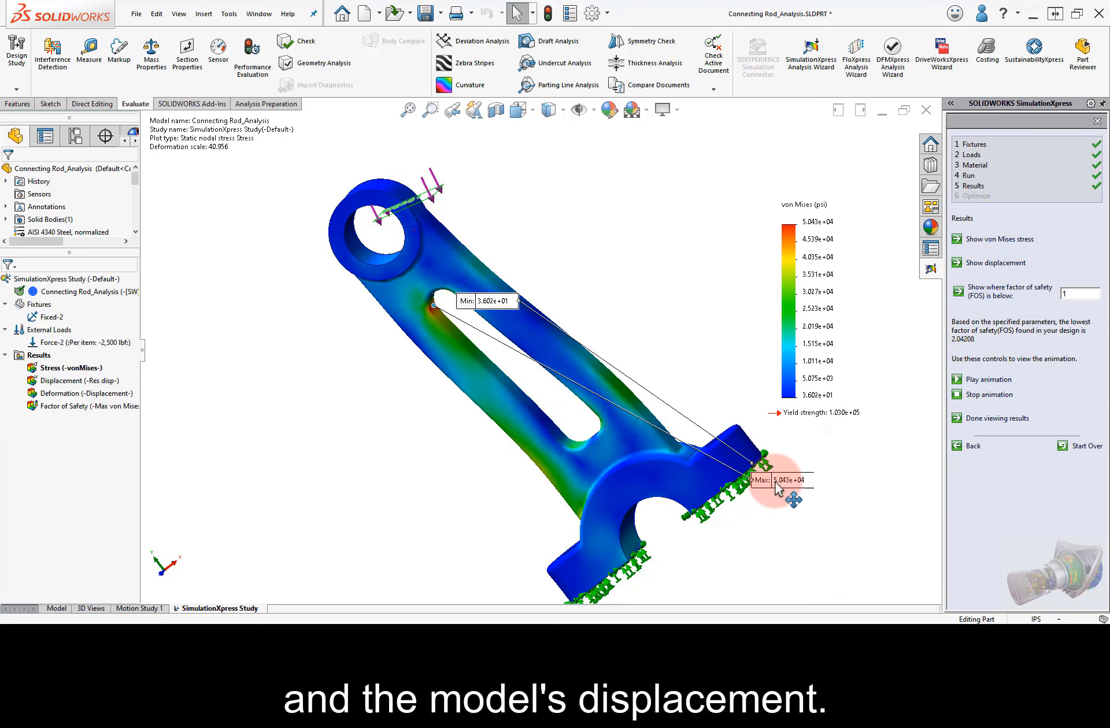
Step: Move the Max and Min stress callouts clear of the rod, then display the displacement results
left_click_drag(778, 480, 322, 376)
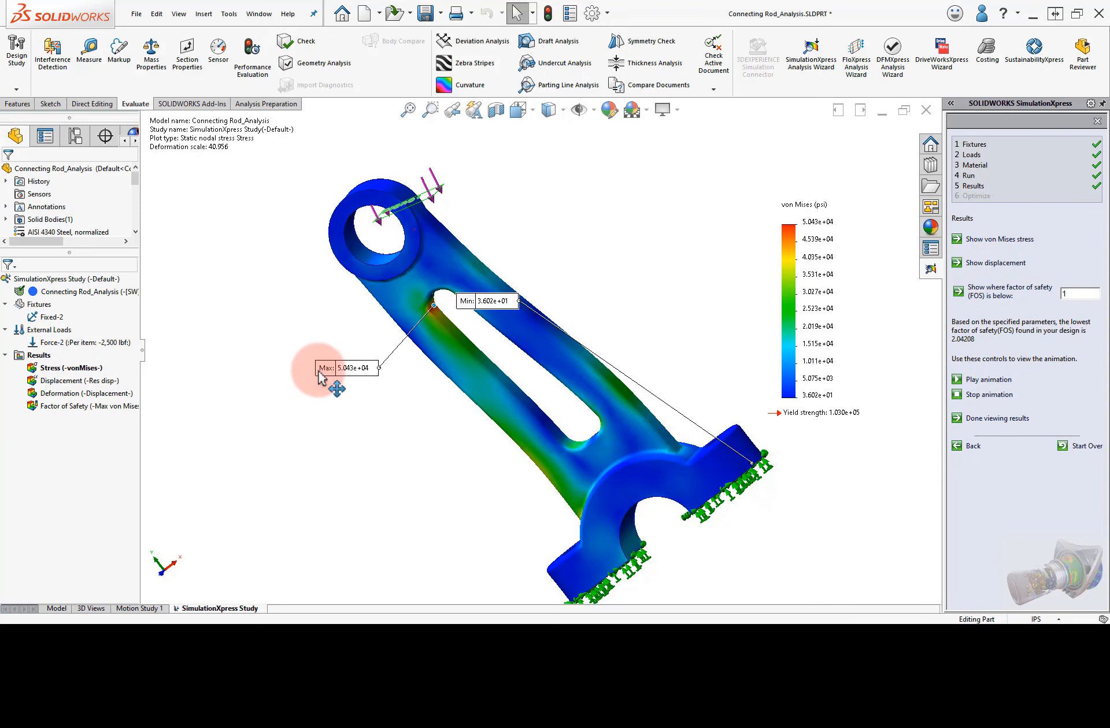
left_click_drag(466, 301, 689, 345)
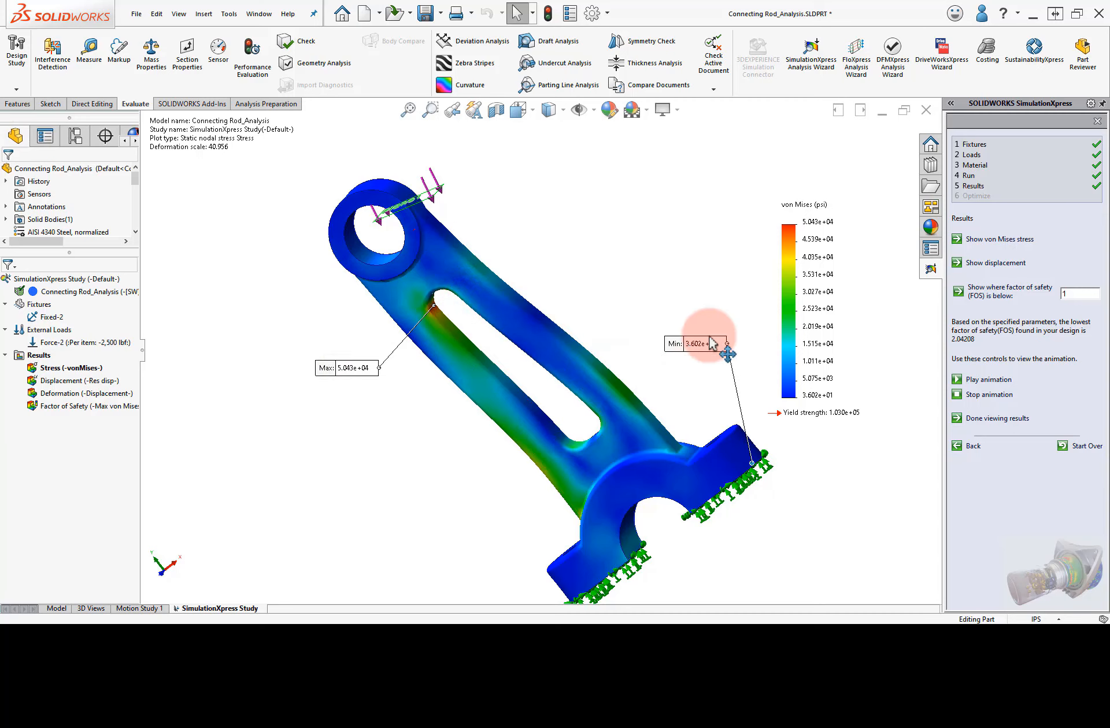
left_click(993, 265)
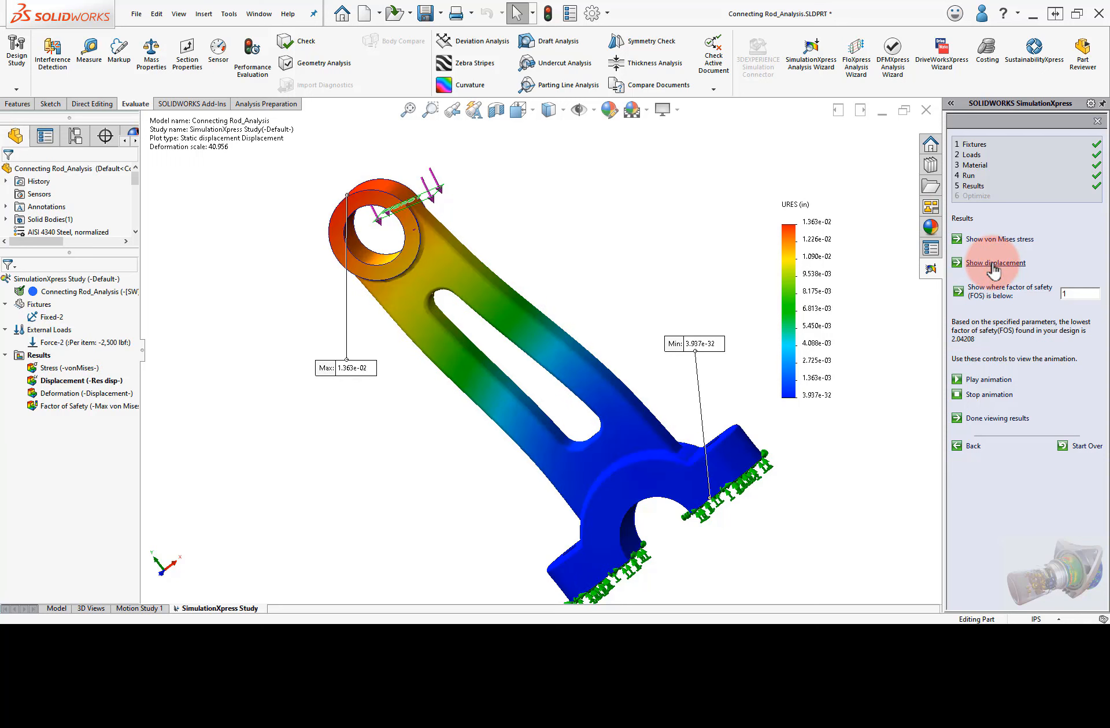
Step: Show where the factor of safety is below 2 and review the lowest value reported for the redesigned rod
double_click(1078, 293)
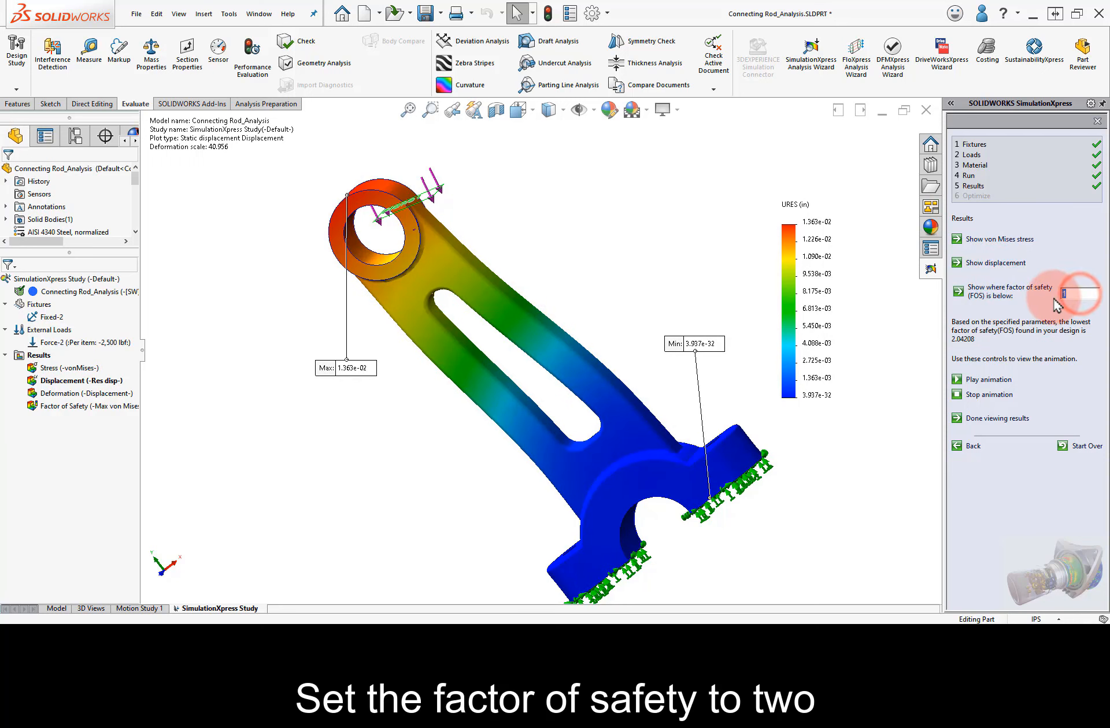
type("2")
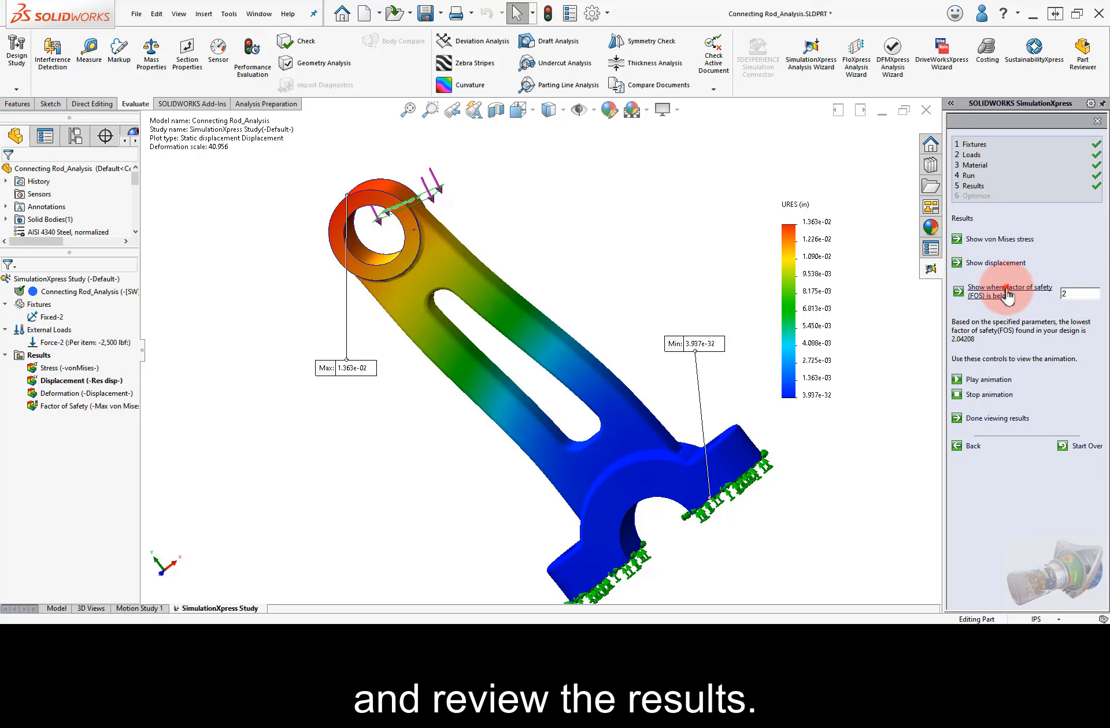
left_click(1006, 292)
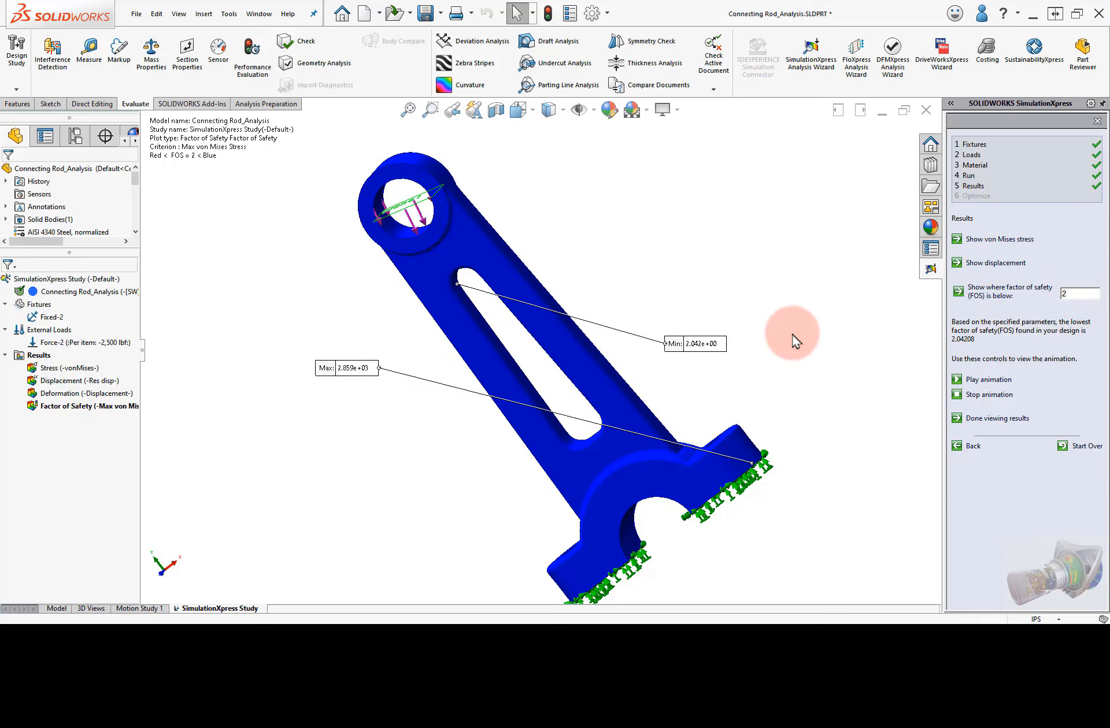
mouse_move(793, 342)
middle_mouse_down()
mouse_move(810, 262)
mouse_move(850, 196)
mouse_move(771, 392)
mouse_move(792, 345)
mouse_move(815, 342)
middle_mouse_up()
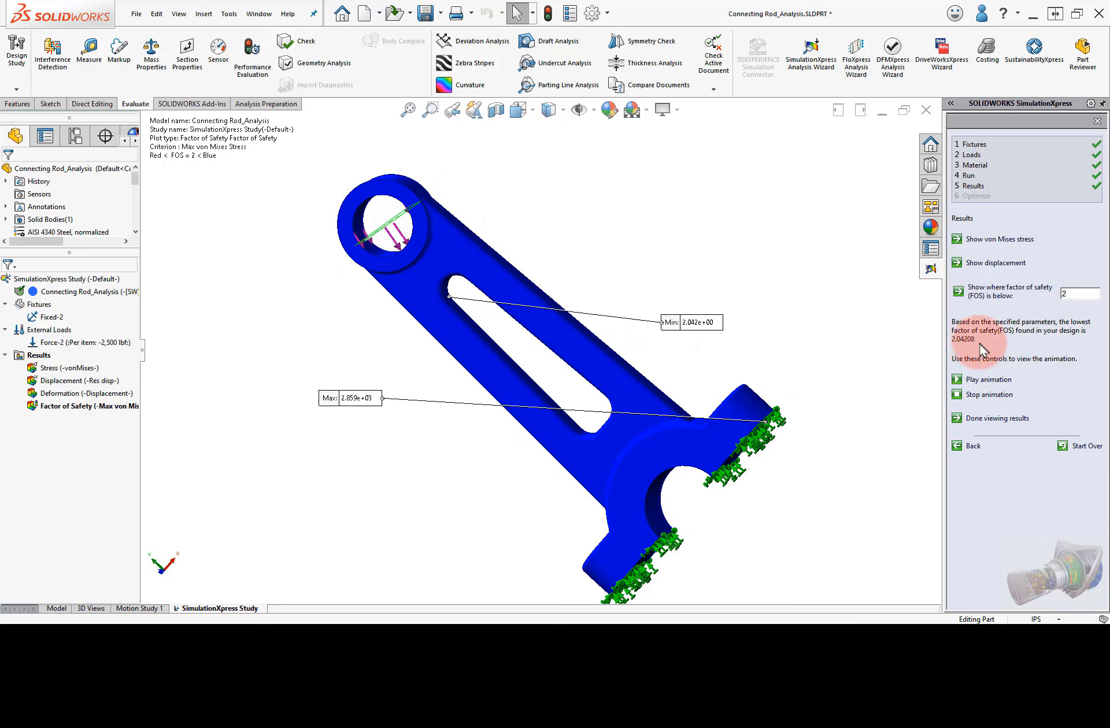
left_click_drag(952, 340, 976, 340)
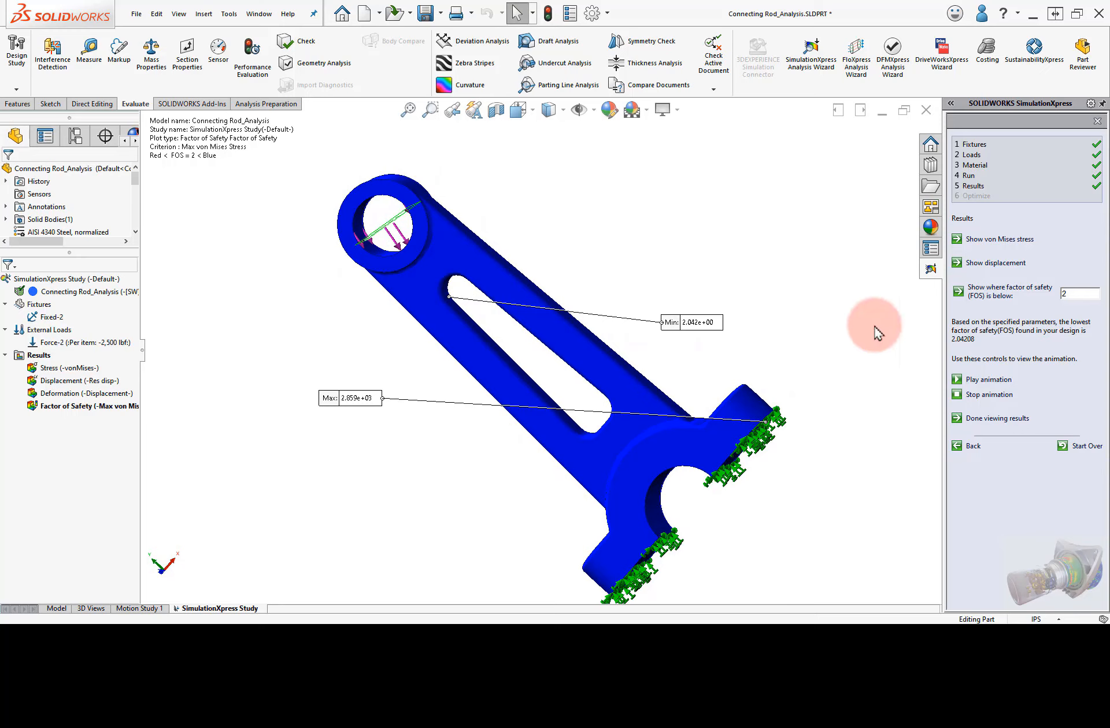
Step: Finish viewing the results, continue without generating a report and choose to optimize the model
left_click(997, 421)
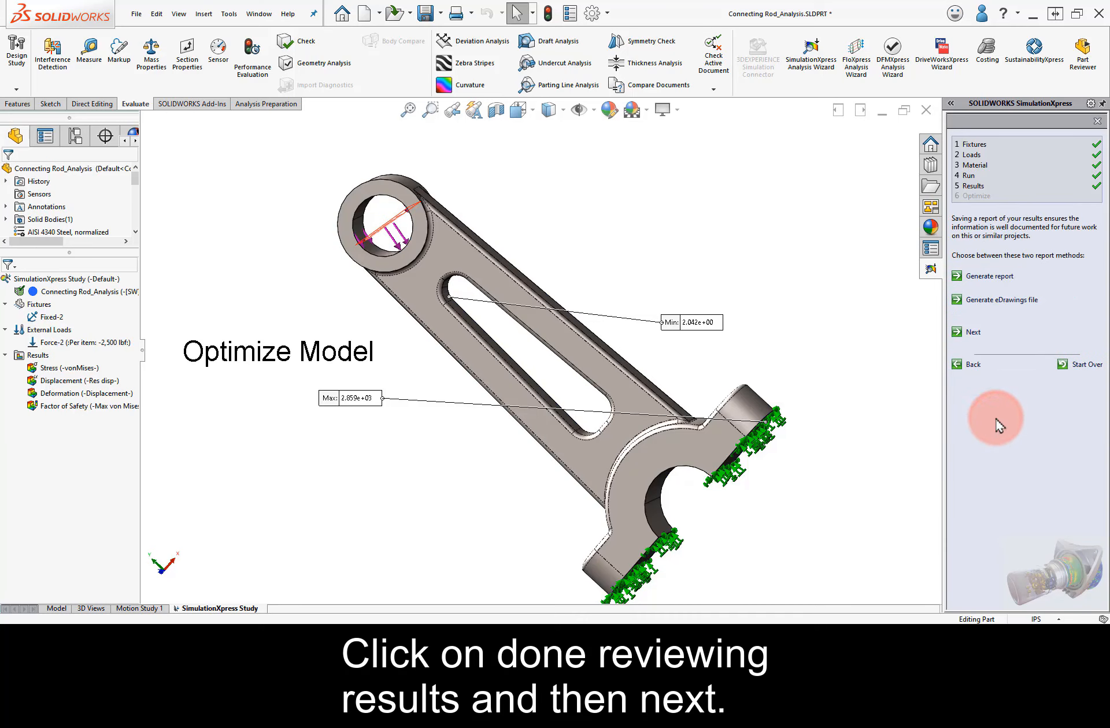
left_click(973, 333)
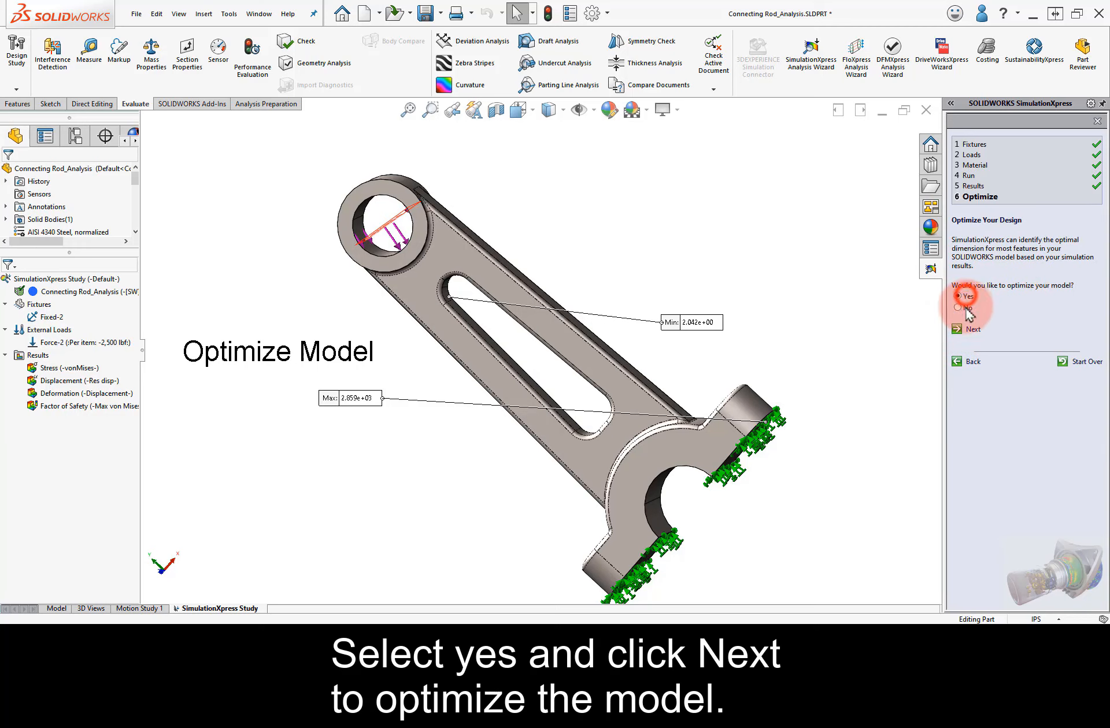
left_click(960, 334)
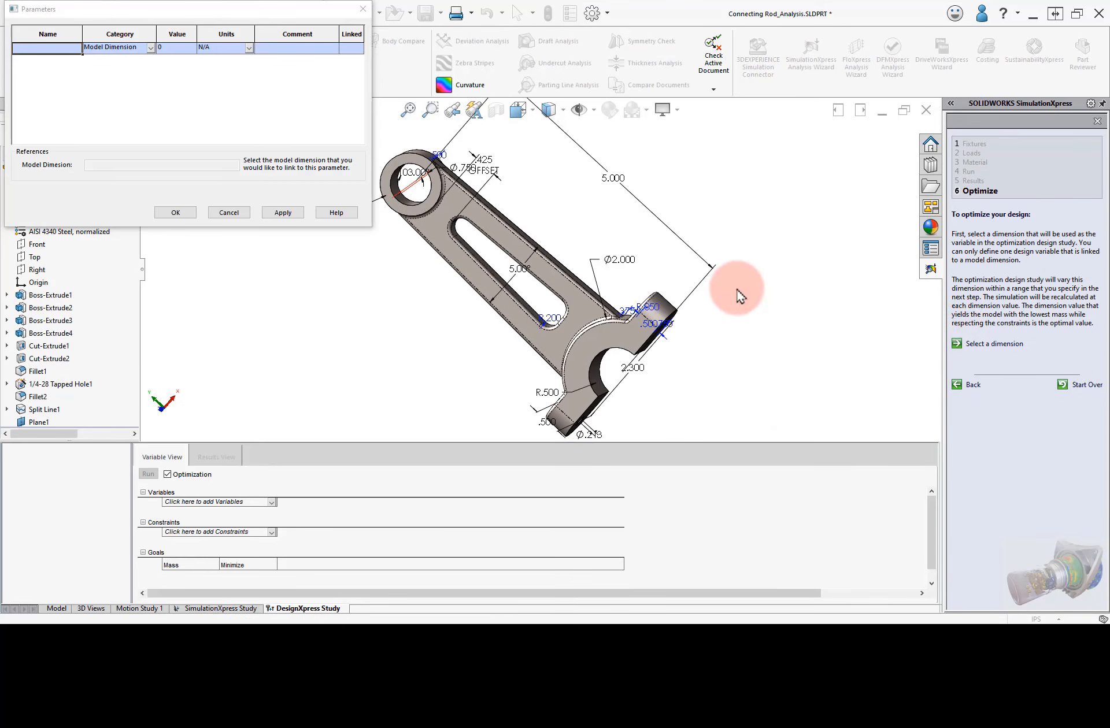
Step: Link the 0.375 in Boss-Extrude3 dimension at the bolt lug as the optimization's design variable
middle_click_drag(664, 272, 709, 352)
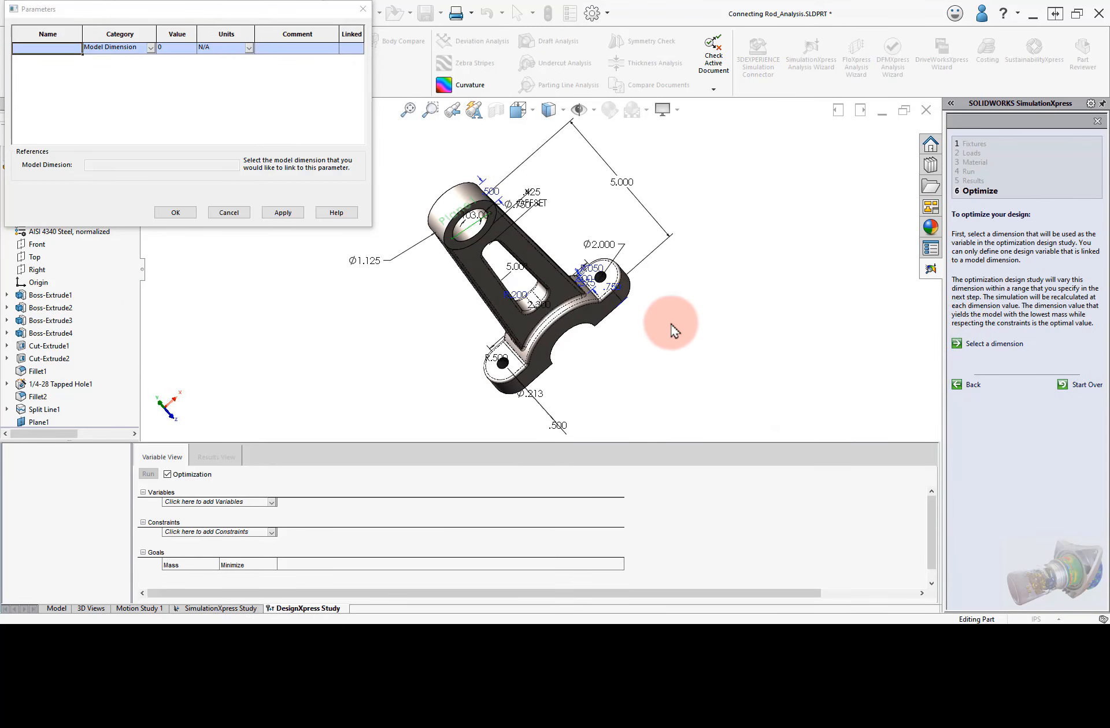
scroll(626, 294, "down", 6)
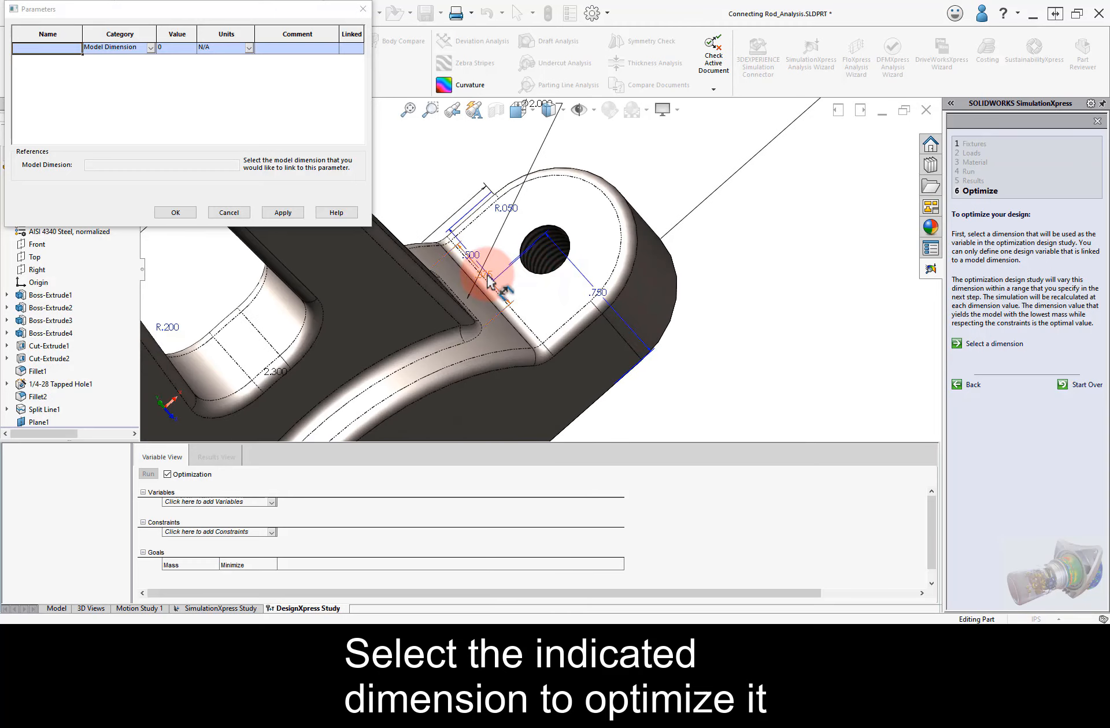
middle_click_drag(486, 292, 557, 322)
left_click(511, 287)
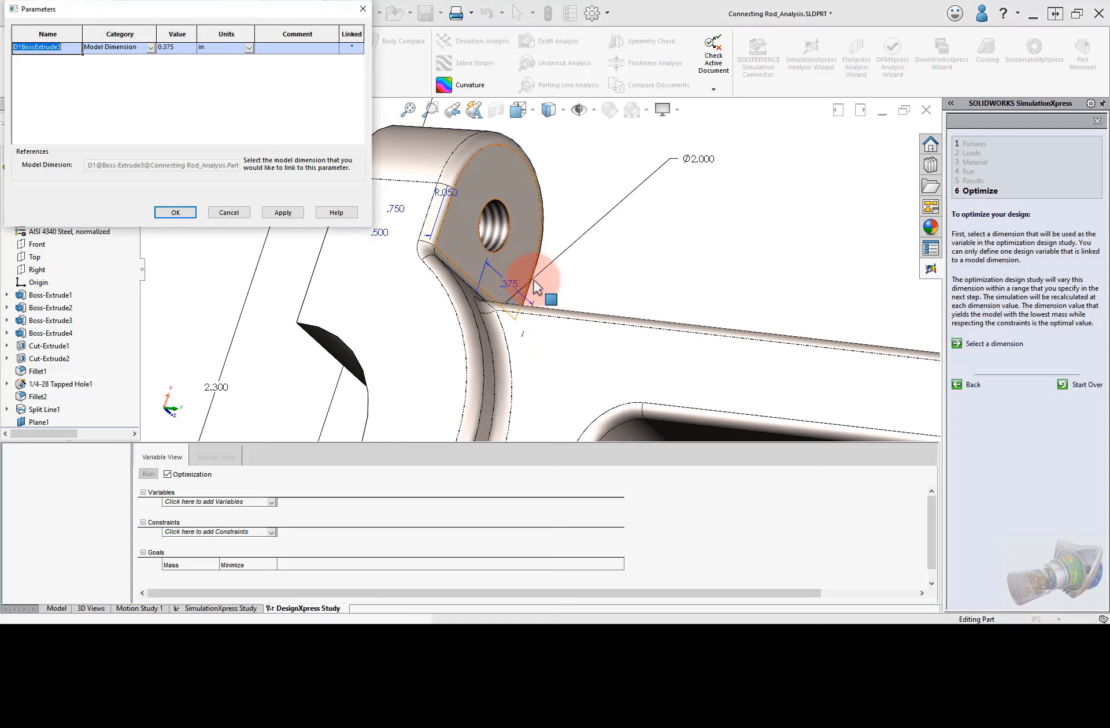
left_click(186, 214)
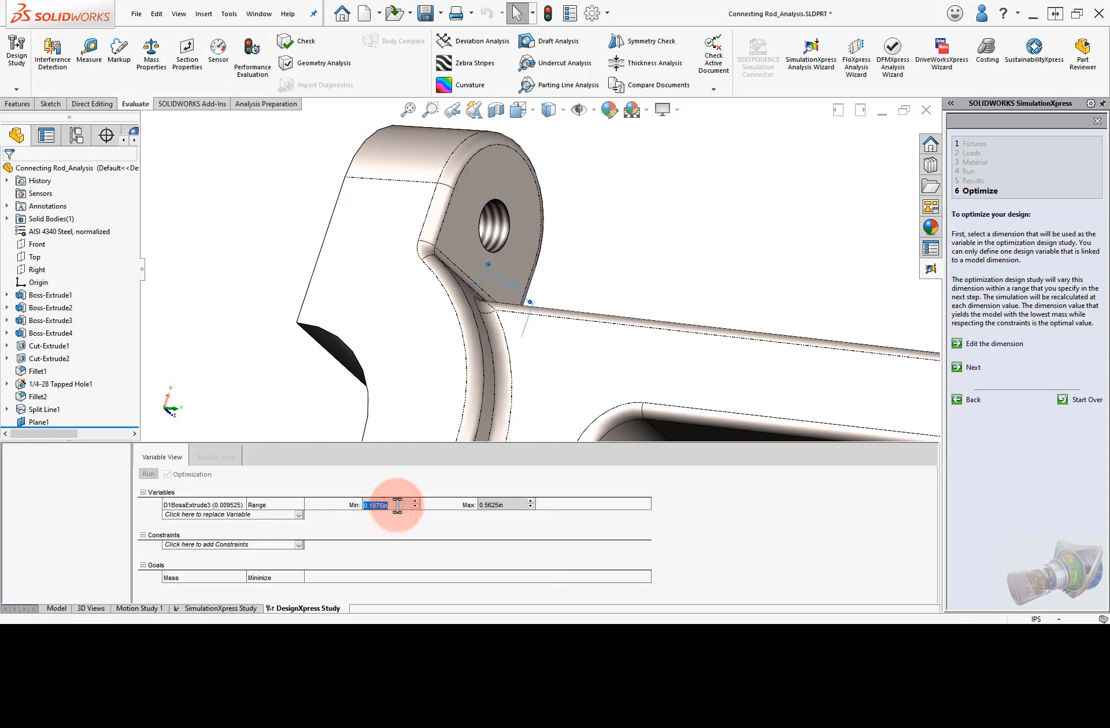
Step: Set the design variable's range to a minimum of 0.25 in and a maximum of 0.325 in
left_click(506, 508)
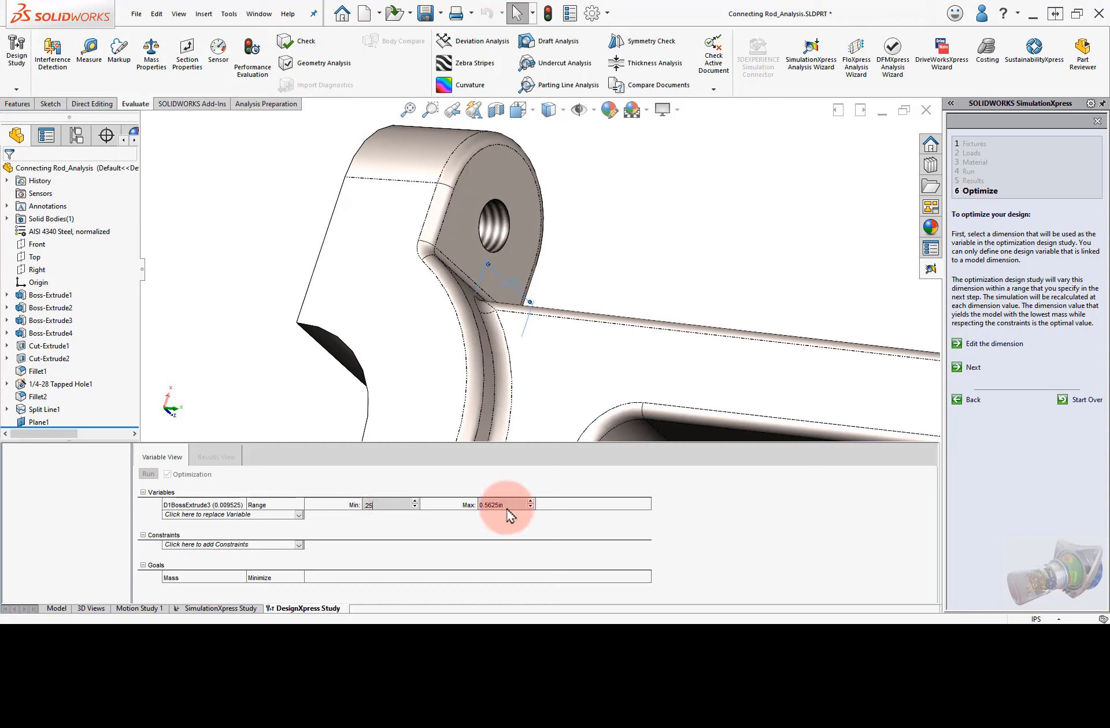
double_click(513, 504)
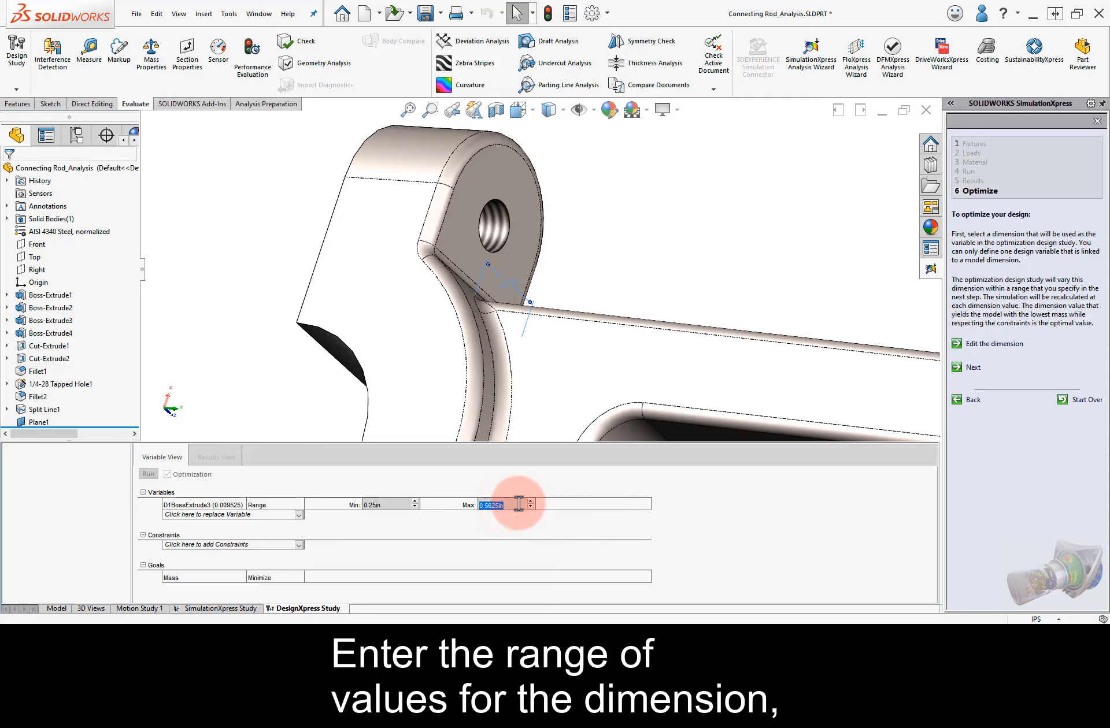
type(".325")
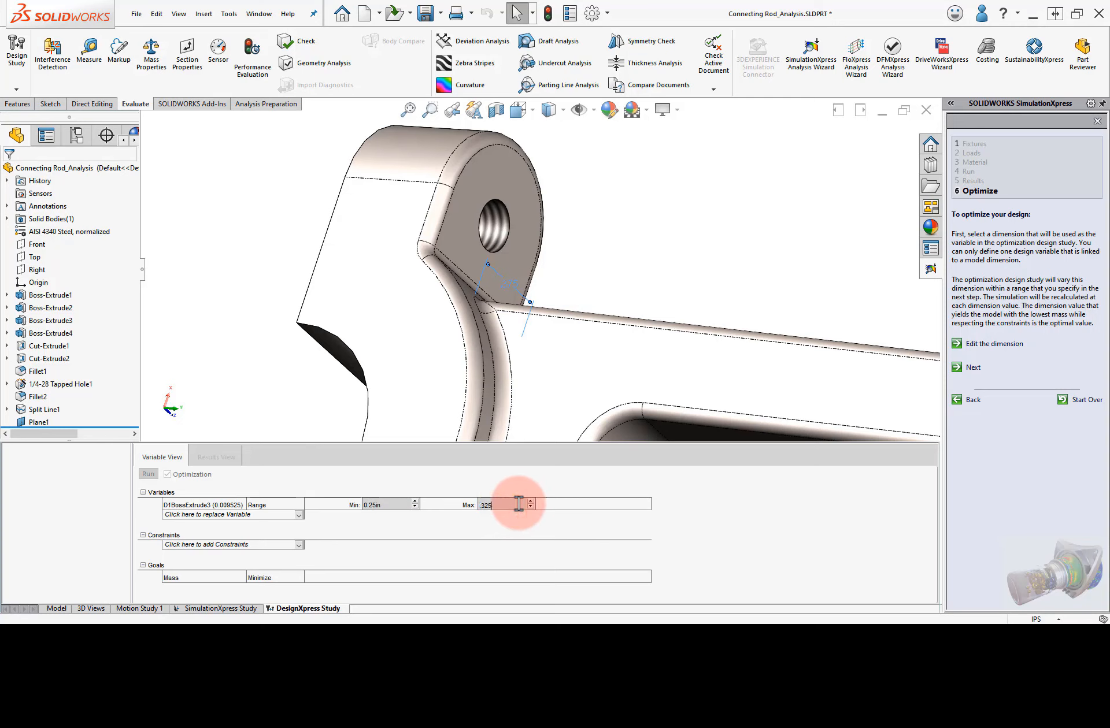
Step: Add a factor of safety constraint with a minimum of 1.5 and run the optimization
left_click(299, 545)
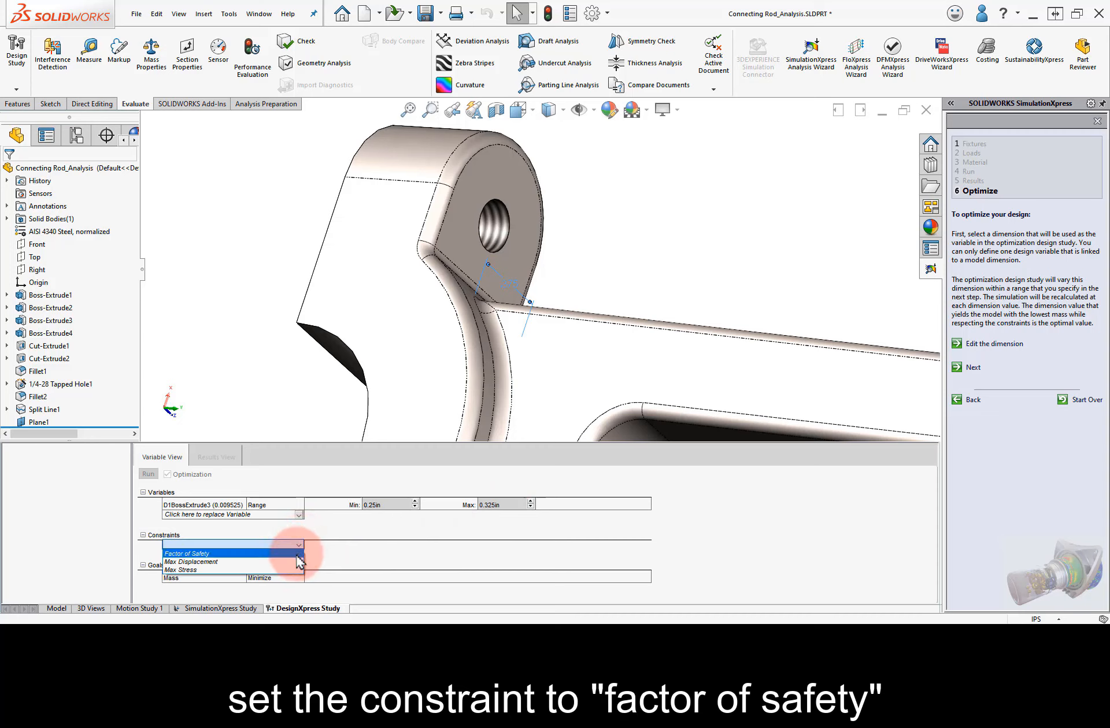
left_click(298, 554)
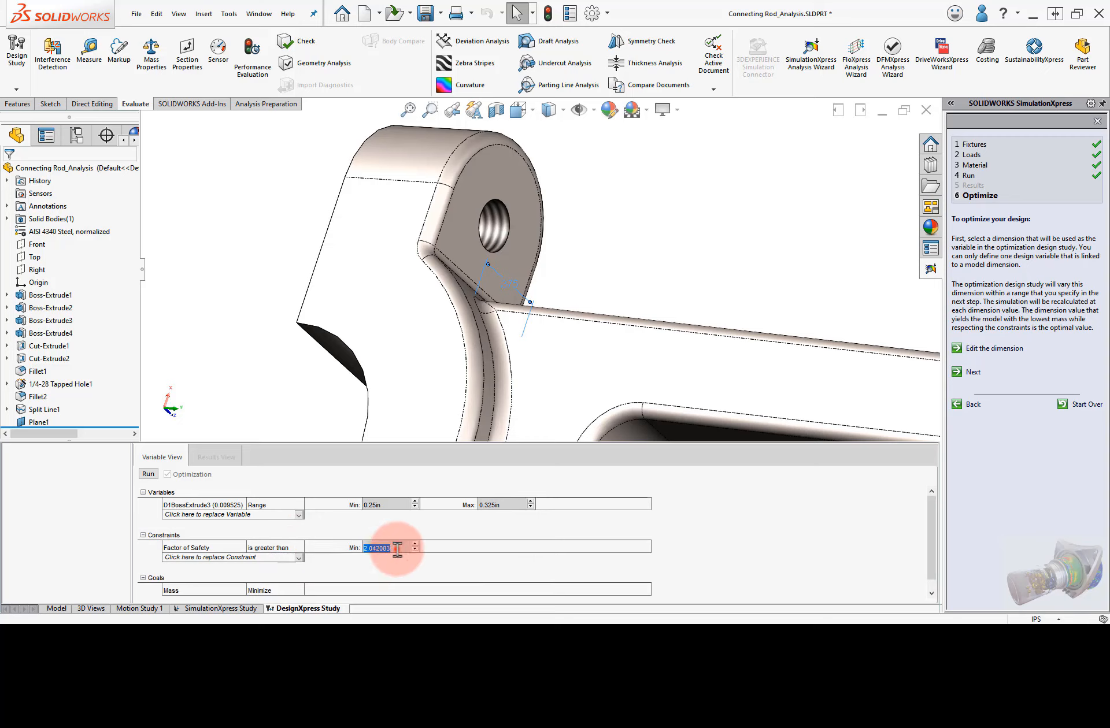
left_click_drag(397, 550, 357, 551)
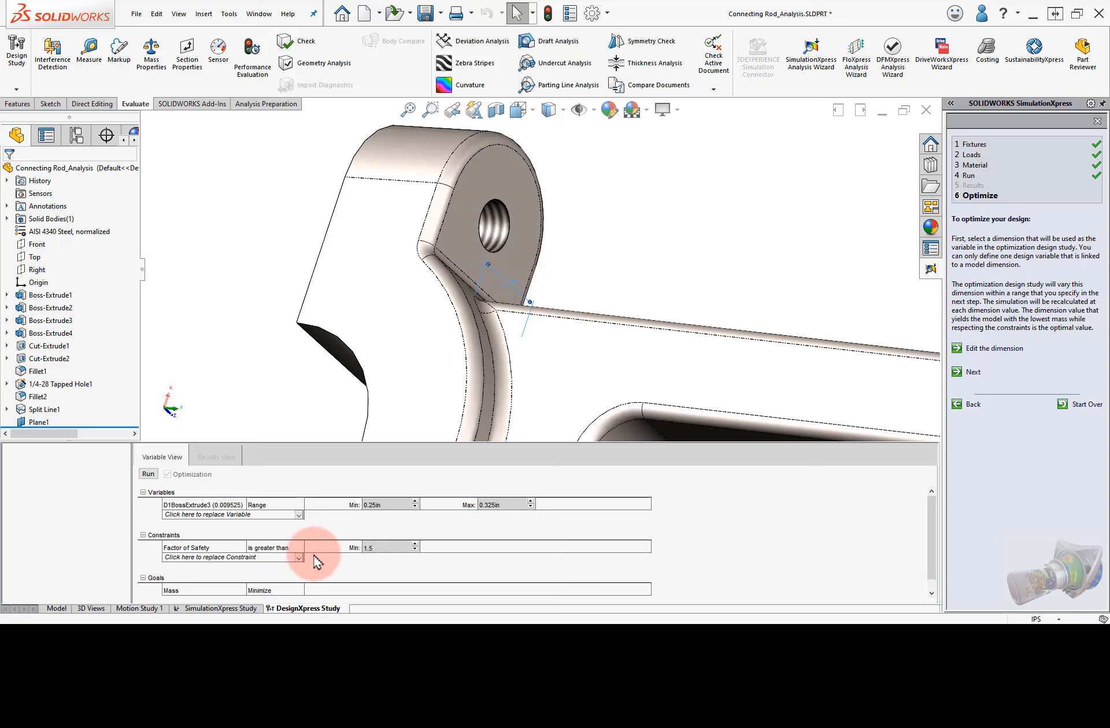
scroll(315, 557, "down", 1)
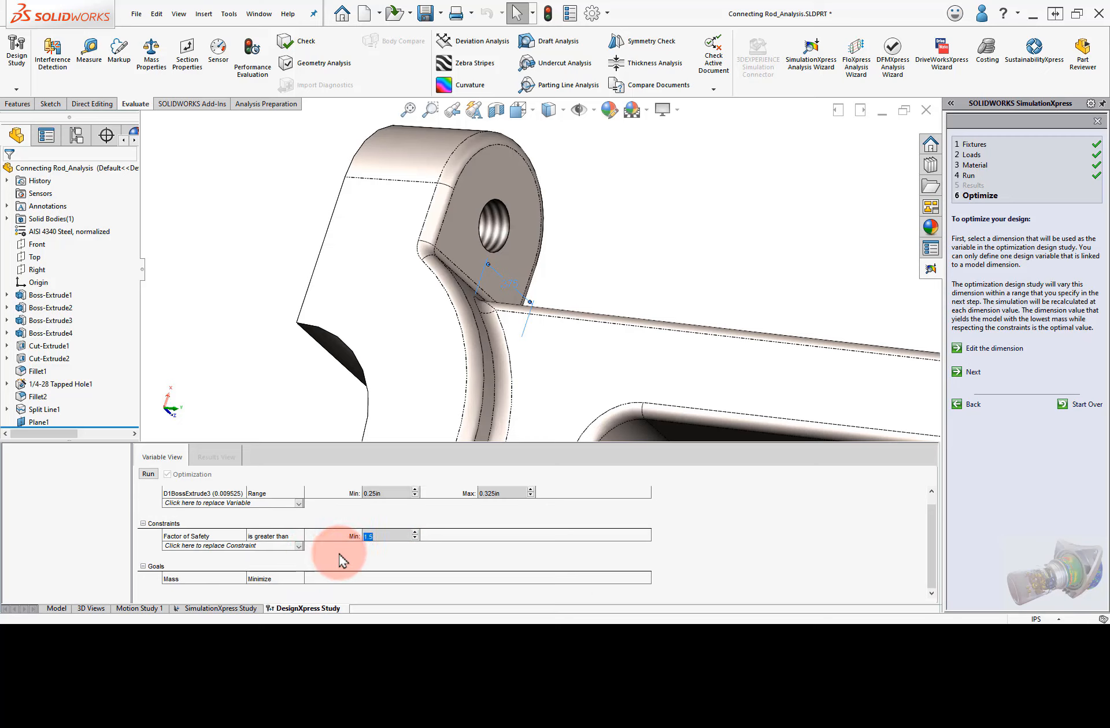
left_click(147, 475)
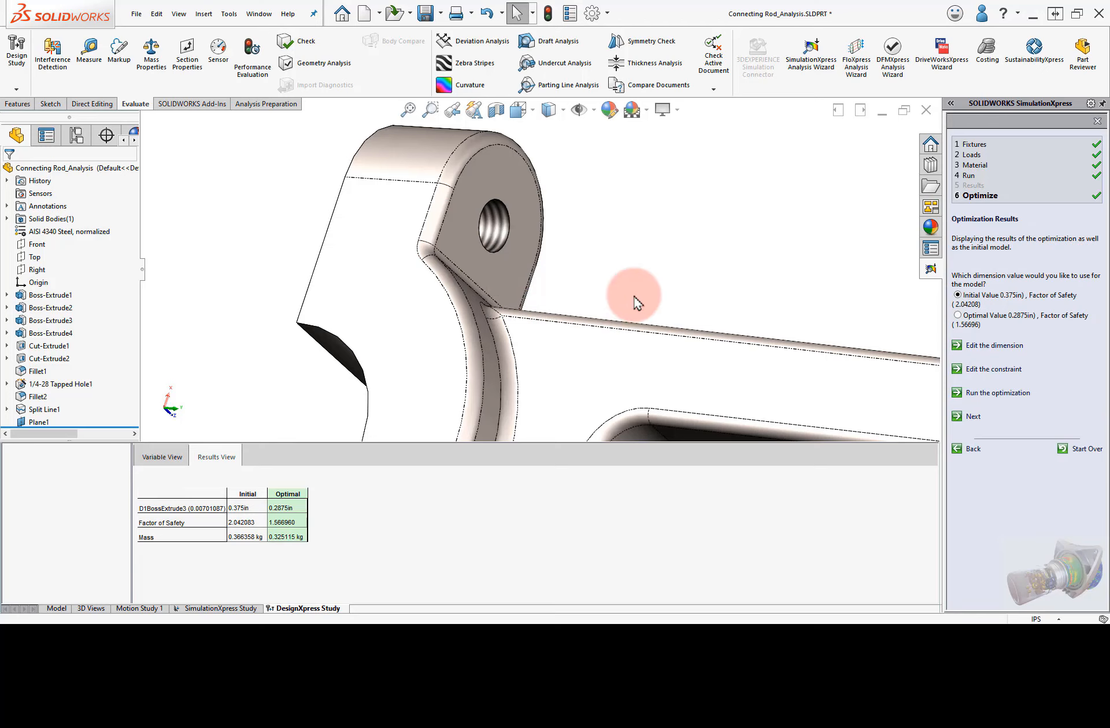
Step: Apply the optimal value of 0.2875 in to the model's bolt lug dimension and continue from the optimization results
right_click_drag(638, 290, 708, 263)
middle_click_drag(648, 340, 576, 322)
scroll(572, 353, "down", 5)
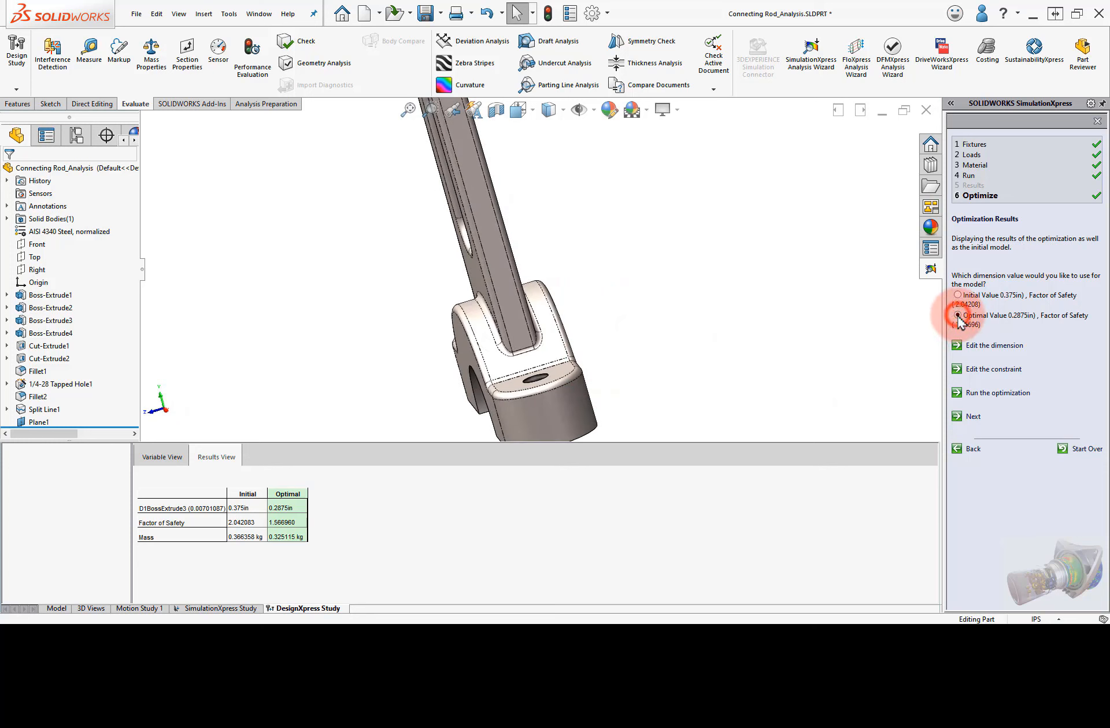
left_click(960, 420)
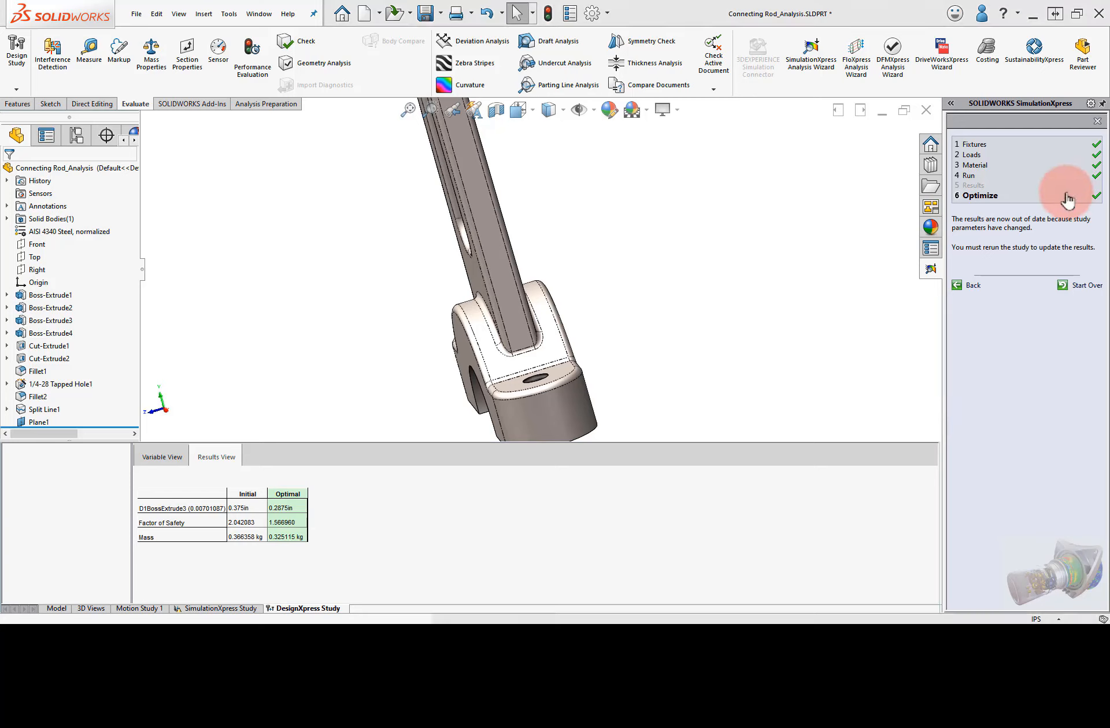
Step: Close the SimulationXpress study, saving its data, and return to the part's model view
left_click(1097, 121)
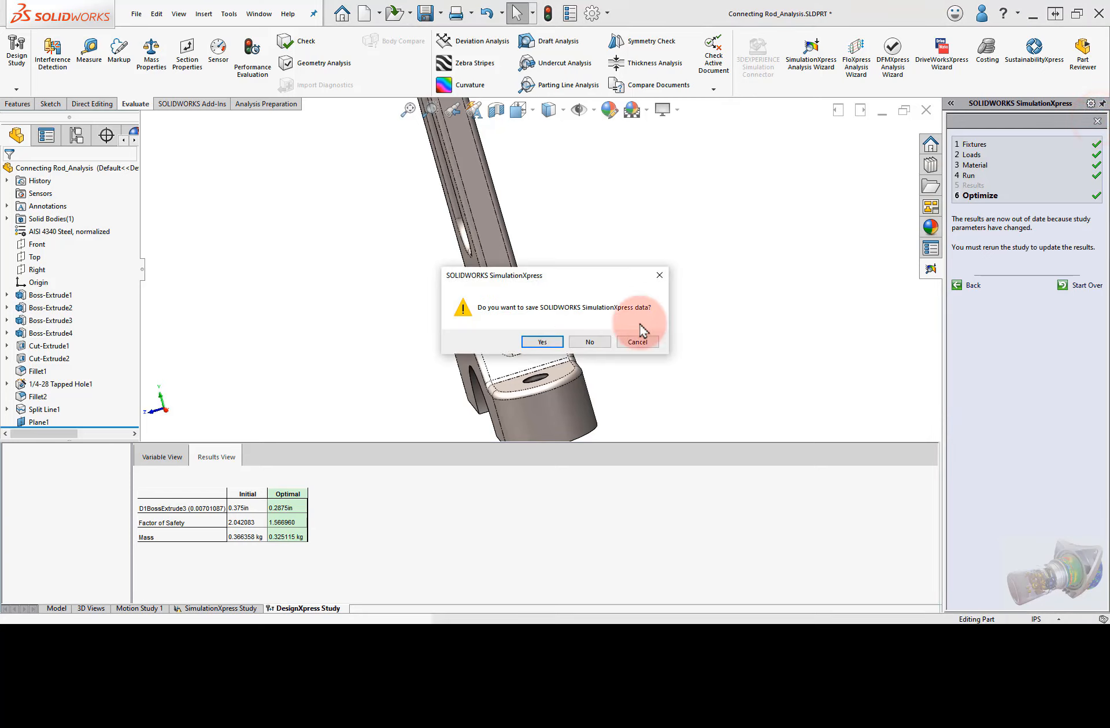
left_click(543, 342)
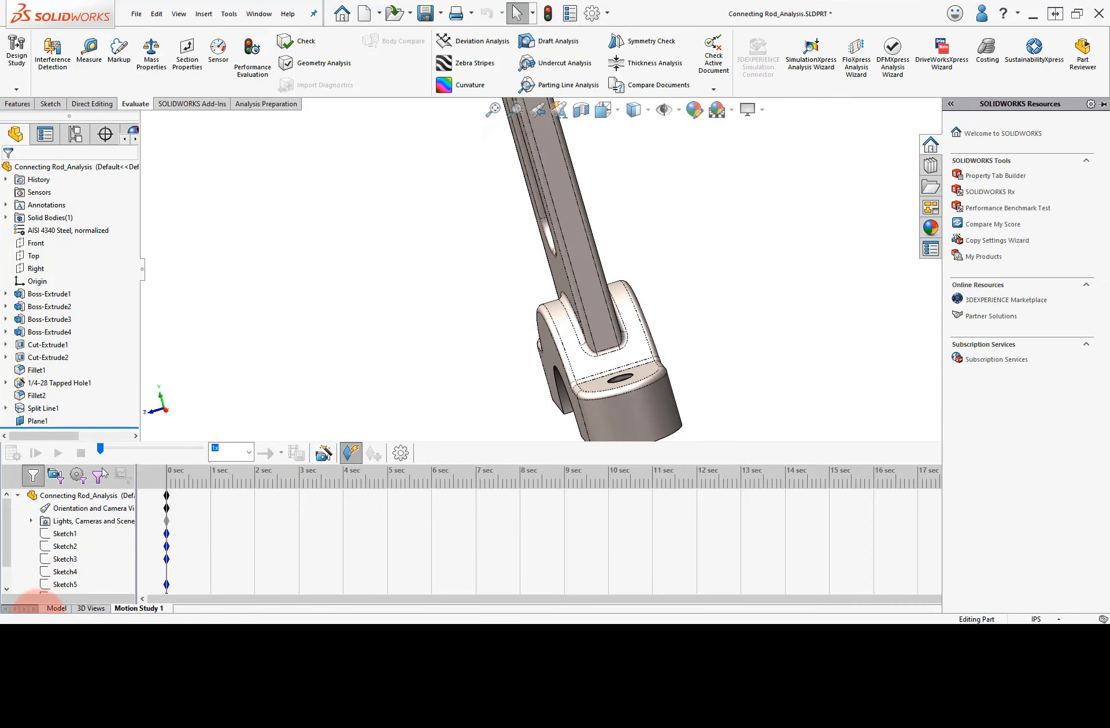
left_click(56, 608)
left_click(385, 400)
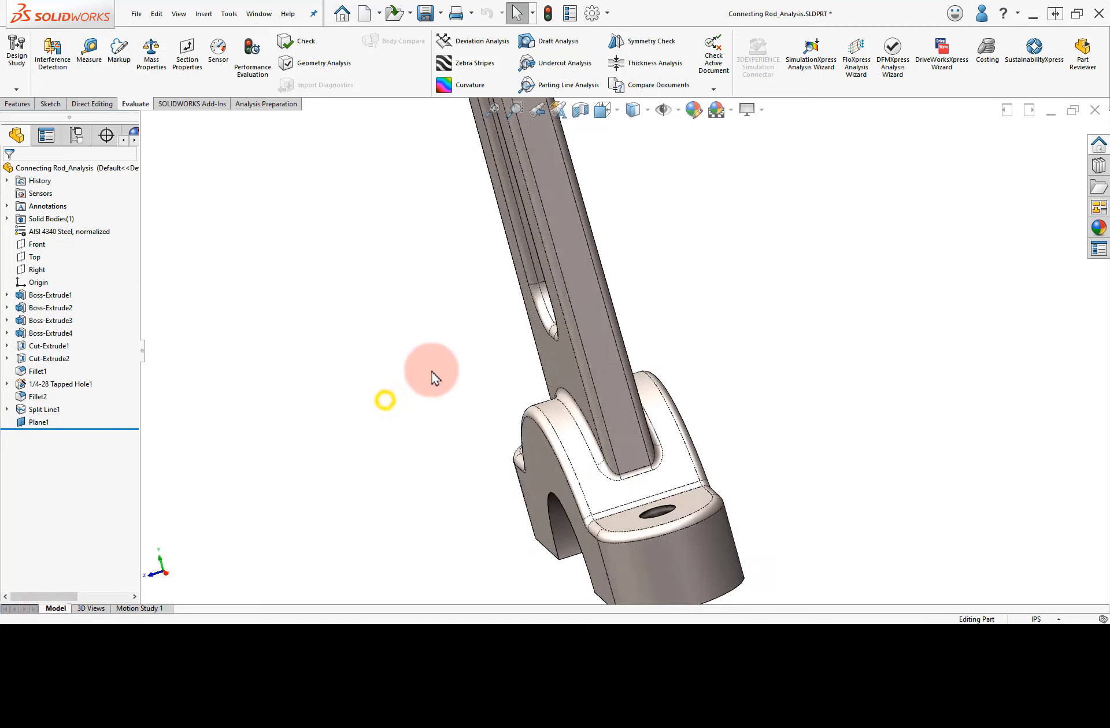